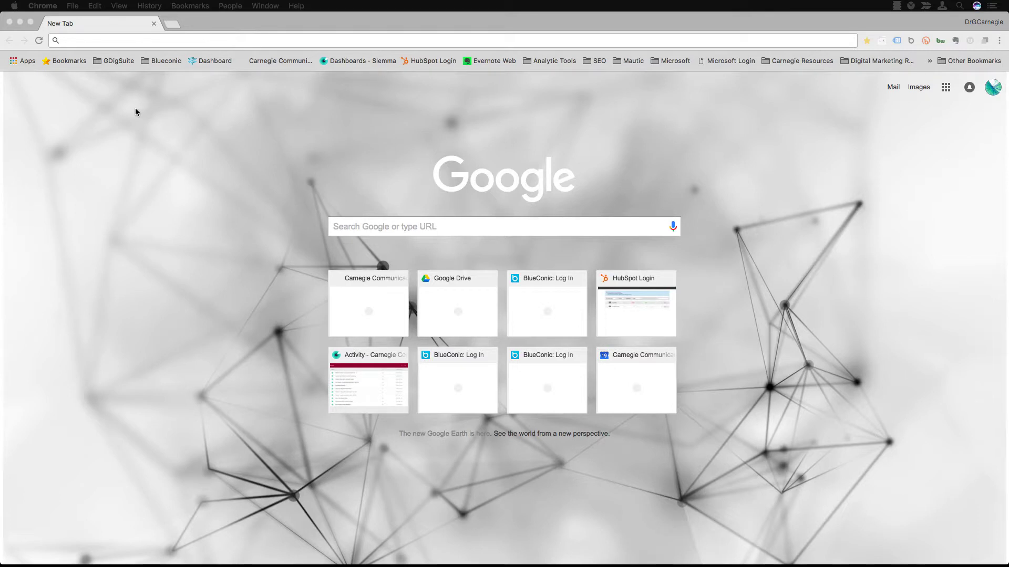
Step: Load the Engineering B.S. Degree page at 878549.hs-sites.com and scroll down to its form
{"action": "left_click", "coordinate": [114, 40]}
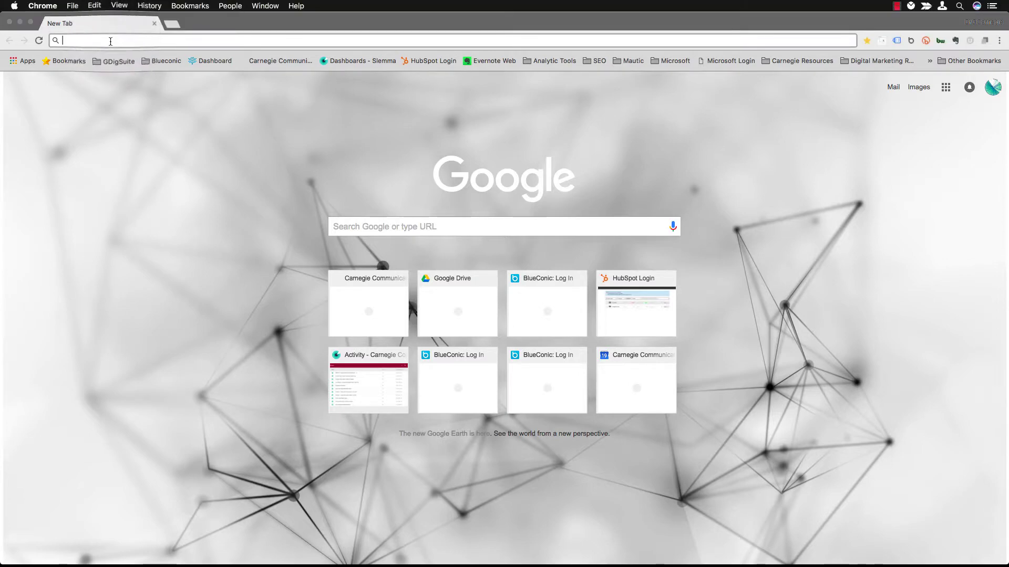
{"action": "type", "text": "http://878549.hs-sites.com/academics/majors-and-degrees/engineering"}
{"action": "key", "text": "Return"}
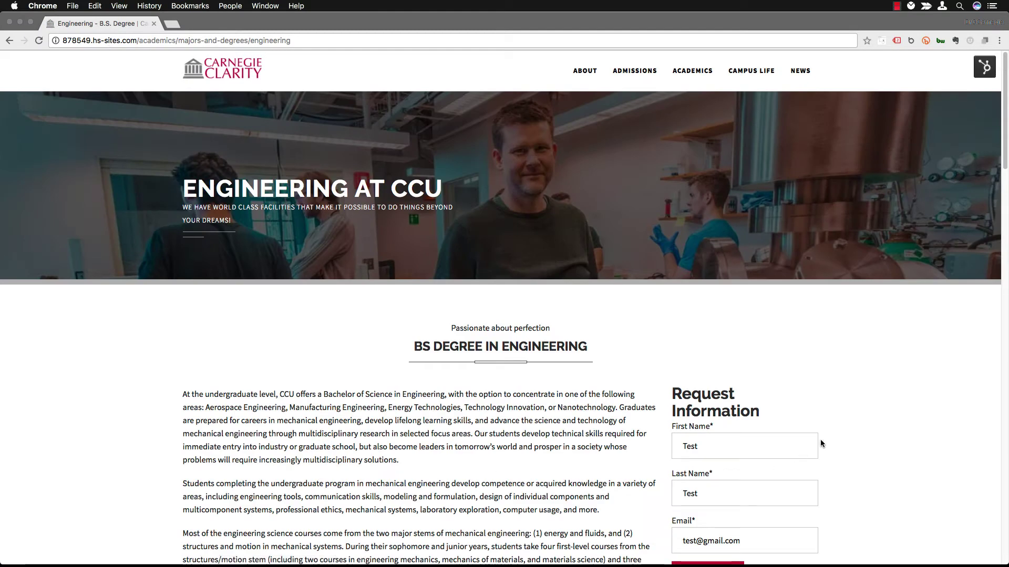
{"action": "scroll", "coordinate": [928, 279], "scroll_direction": "down", "scroll_amount": 3}
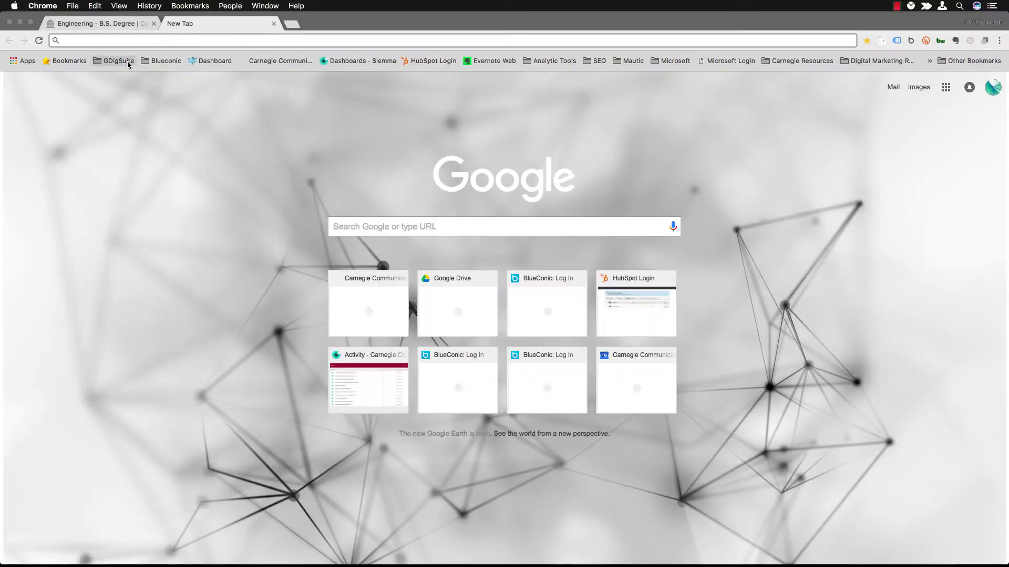
Step: Open Tag Manager's Demo Site container workspace from the GDigSuite bookmarks, briefly checking the engineering page tab
{"action": "left_click", "coordinate": [127, 61]}
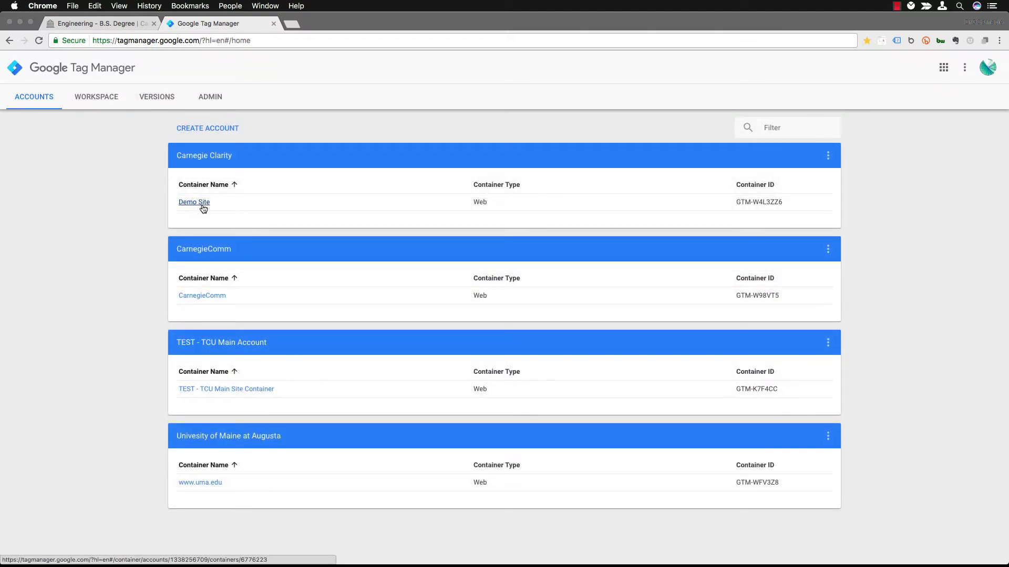
{"action": "left_click", "coordinate": [203, 208]}
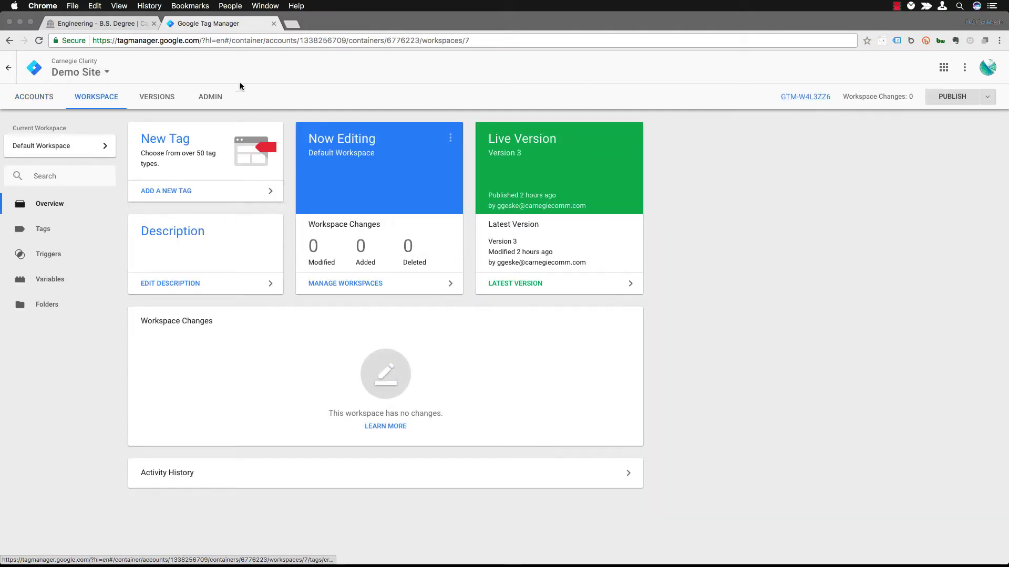
{"action": "left_click", "coordinate": [89, 21]}
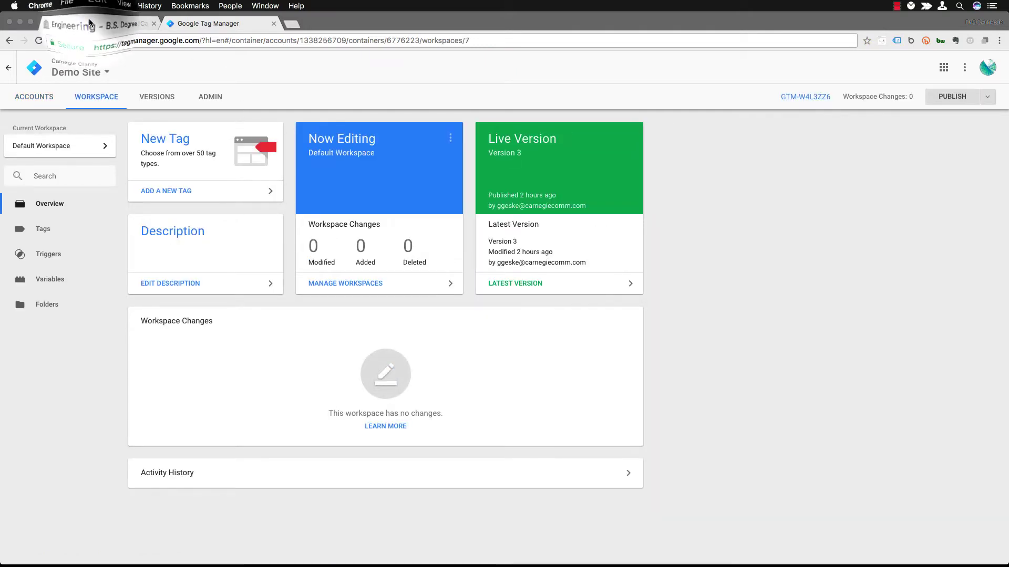
{"action": "left_click", "coordinate": [233, 24]}
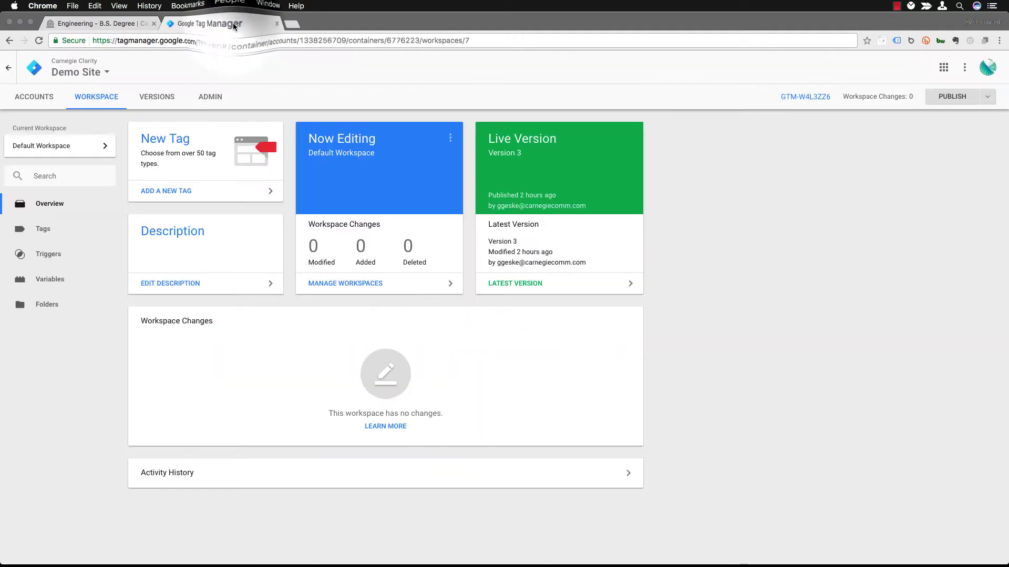
Step: In another tab, go to Optimize from the GDigSuite bookmarks and enter My Container
{"action": "left_click", "coordinate": [290, 24]}
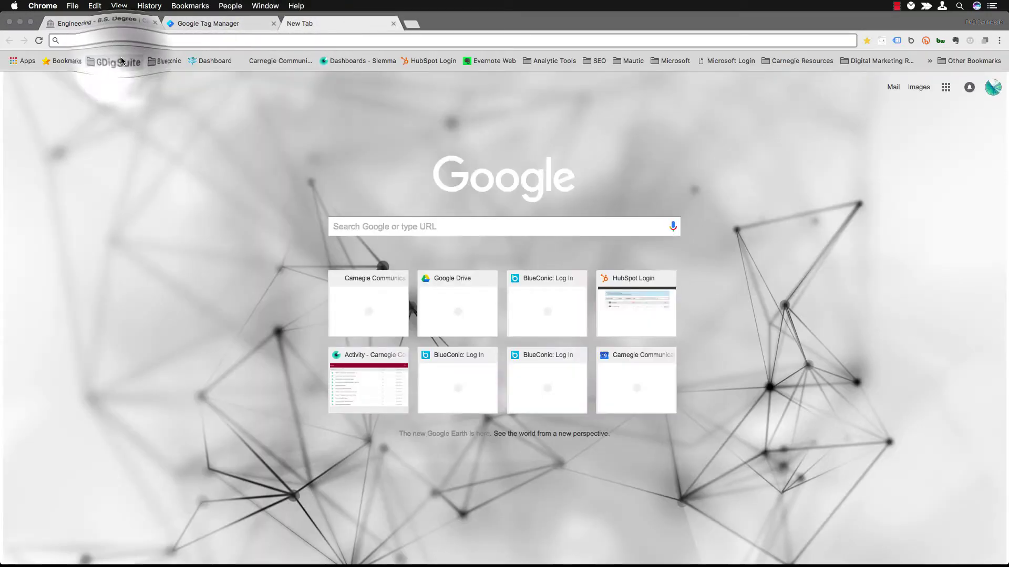
{"action": "left_click", "coordinate": [122, 61]}
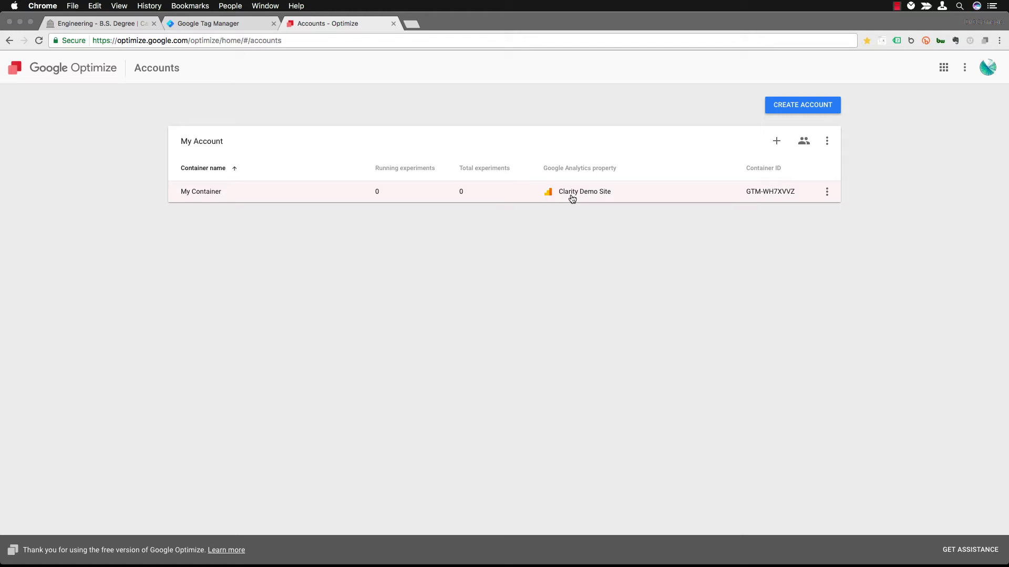
{"action": "left_click", "coordinate": [572, 198]}
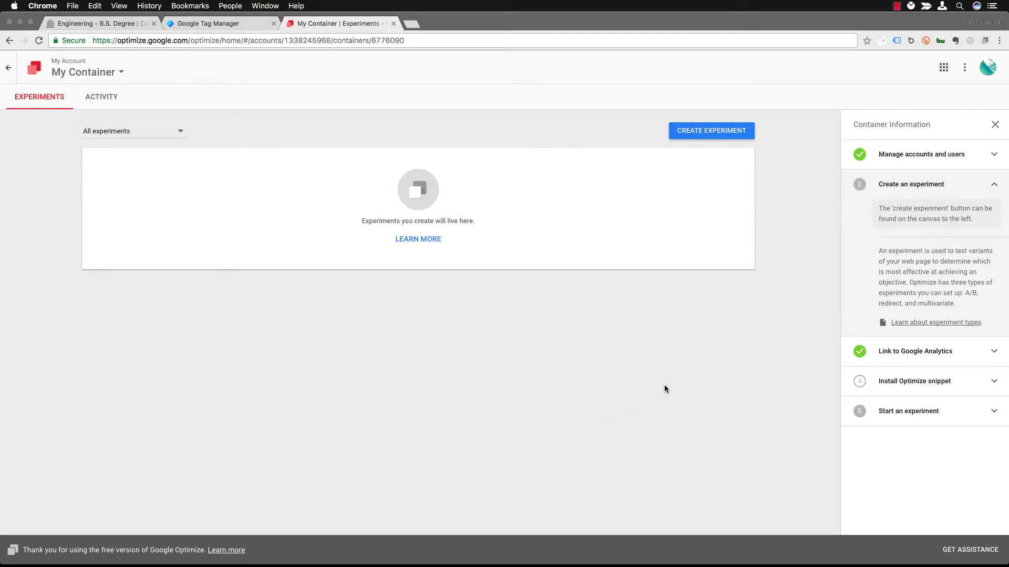
Step: Start a new experiment named 'RFI Button Color' targeting the pasted engineering page URL
{"action": "left_click", "coordinate": [731, 133]}
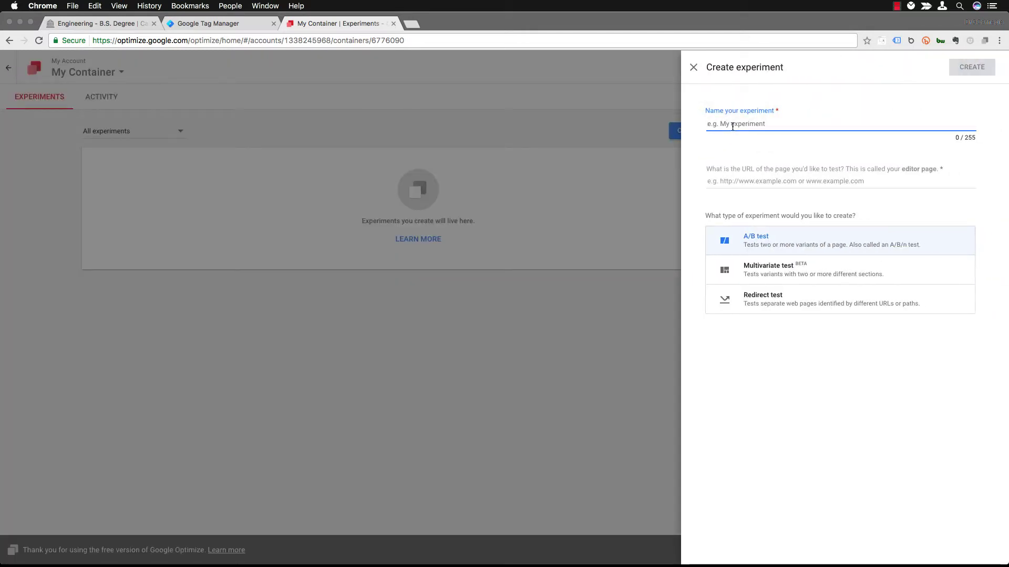
{"action": "type", "text": "RFI"}
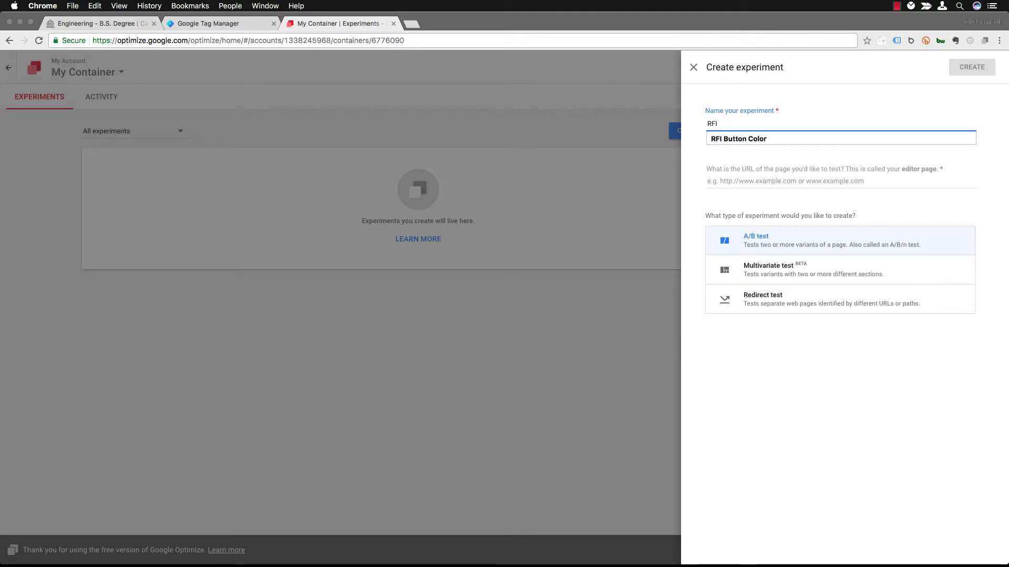
{"action": "key", "text": "Down"}
{"action": "key", "text": "Return"}
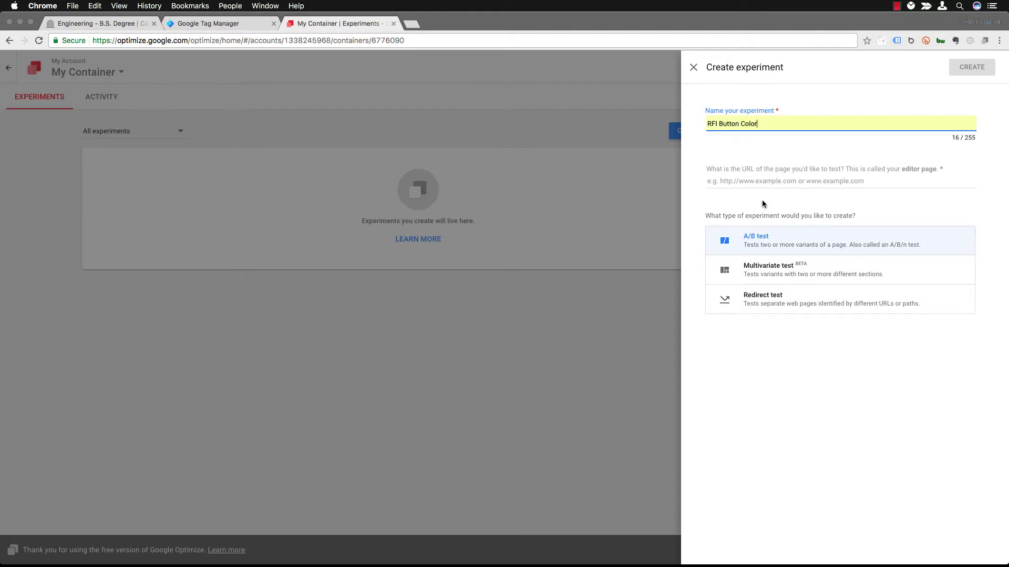
{"action": "left_click", "coordinate": [767, 181]}
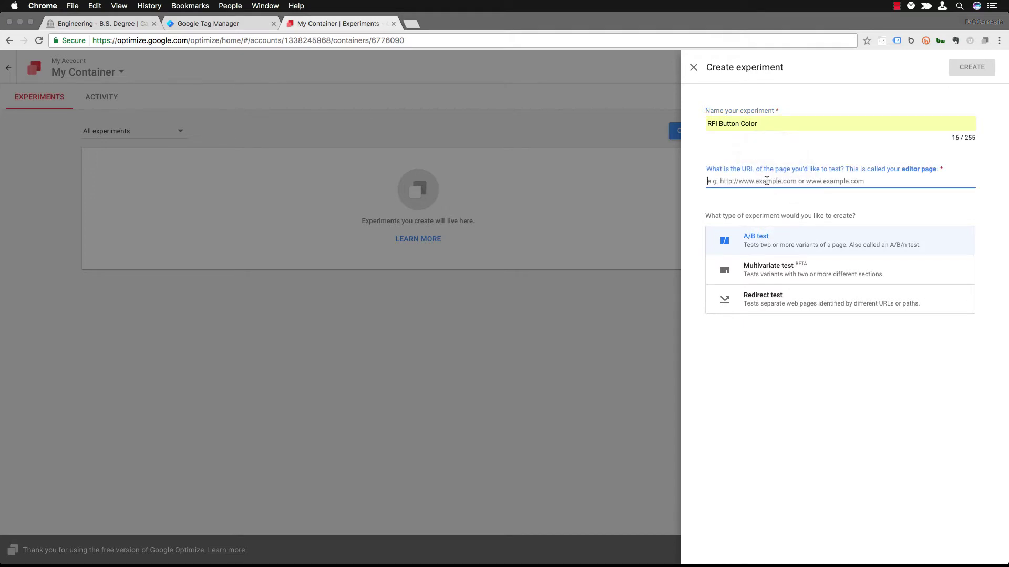
{"action": "type", "text": "http://878549.hs-sites.com/academics/majors-and-degrees/engineering"}
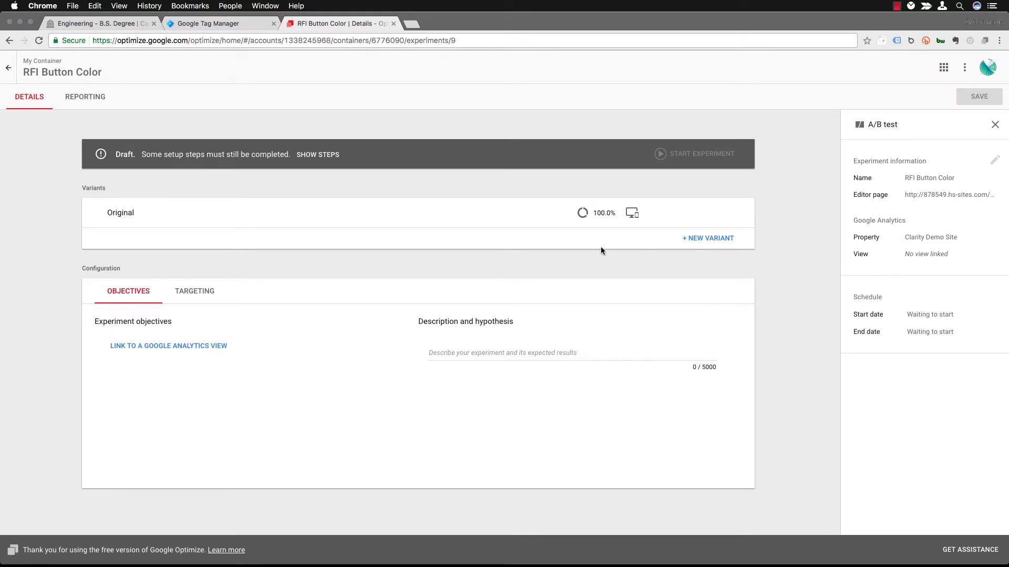
Step: Add a variant named 'RFI Button Color Change' and close the Optimize extension popup
{"action": "left_click", "coordinate": [707, 238]}
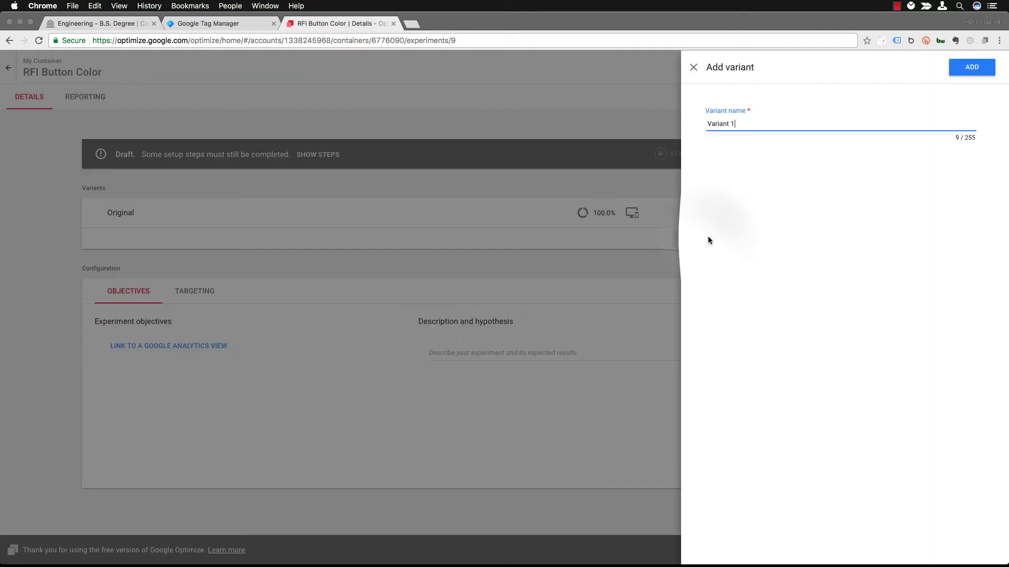
{"action": "left_click", "coordinate": [740, 121]}
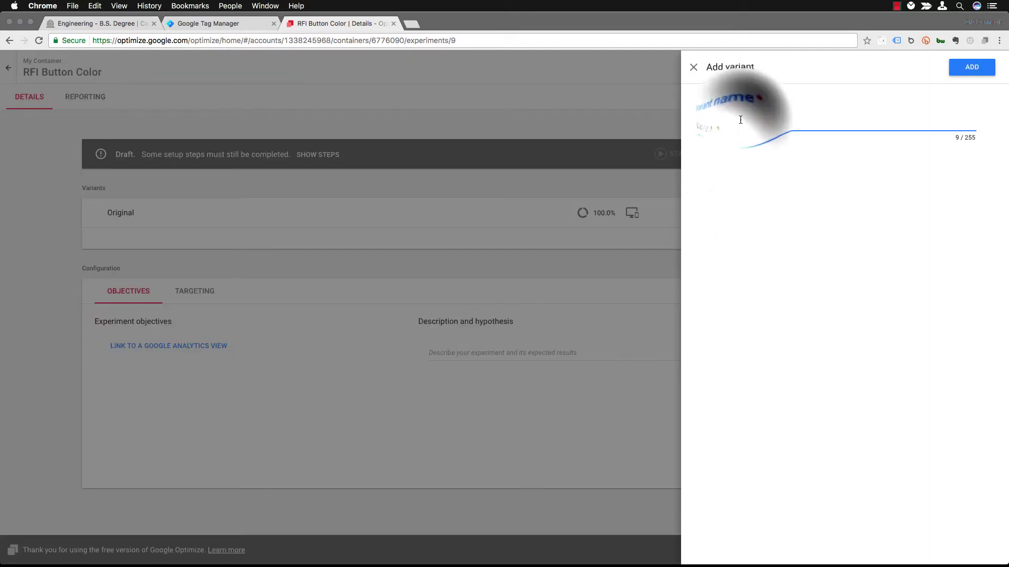
{"action": "double_click", "coordinate": [740, 120]}
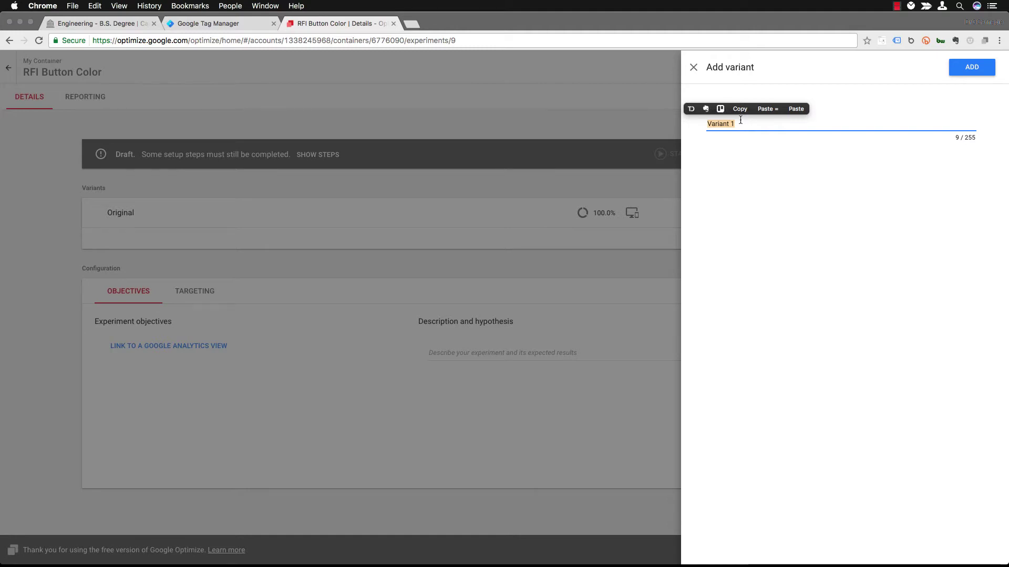
{"action": "type", "text": "Button"}
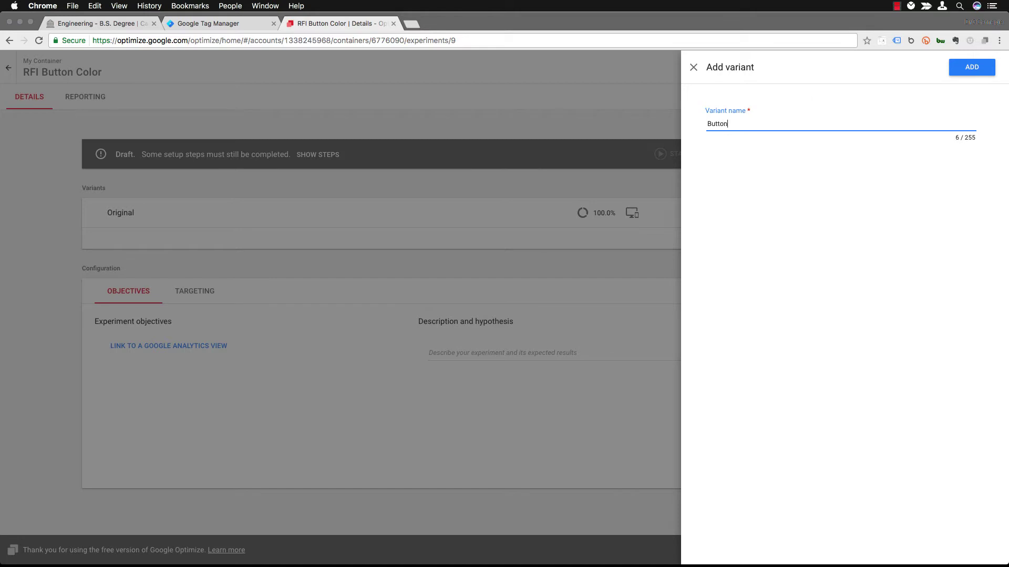
{"action": "key", "text": "BackSpace"}
{"action": "key", "text": "BackSpace"}
{"action": "key", "text": "BackSpace"}
{"action": "key", "text": "BackSpace"}
{"action": "key", "text": "BackSpace"}
{"action": "key", "text": "BackSpace"}
{"action": "type", "text": "RFI Button Color Change"}
{"action": "left_click", "coordinate": [986, 72]}
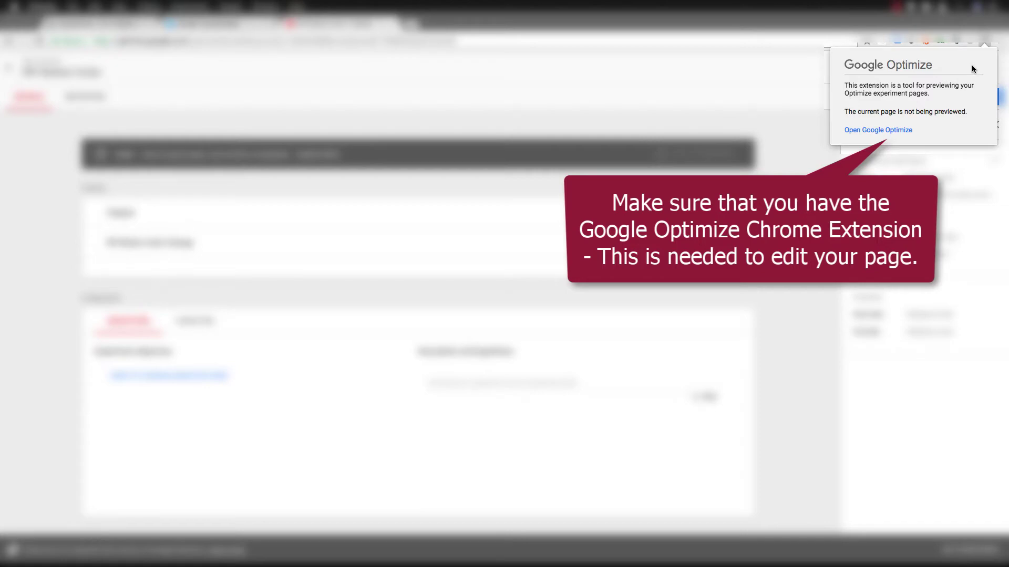
{"action": "left_click", "coordinate": [983, 42]}
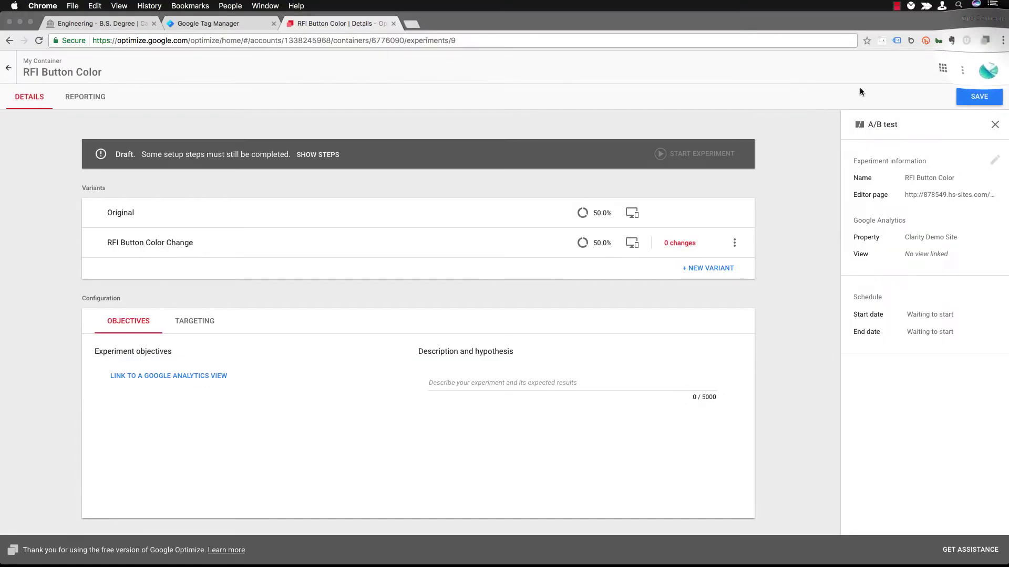
Step: Open the new variant in the visual editor, select the LEARN MORE button, and scroll to Background
{"action": "left_click", "coordinate": [692, 244]}
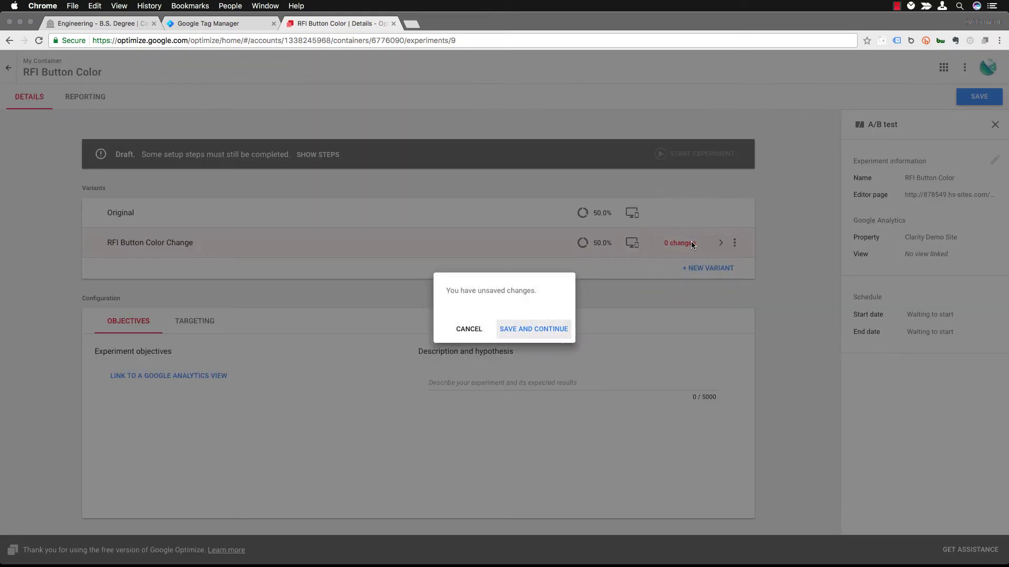
{"action": "left_click", "coordinate": [549, 332]}
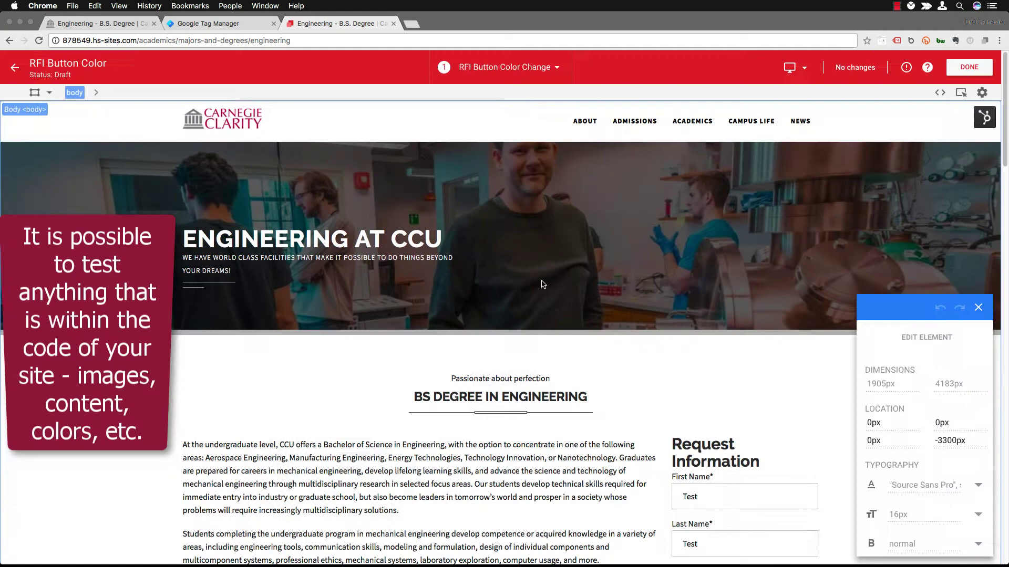
{"action": "scroll", "coordinate": [700, 233], "scroll_direction": "down", "scroll_amount": 5}
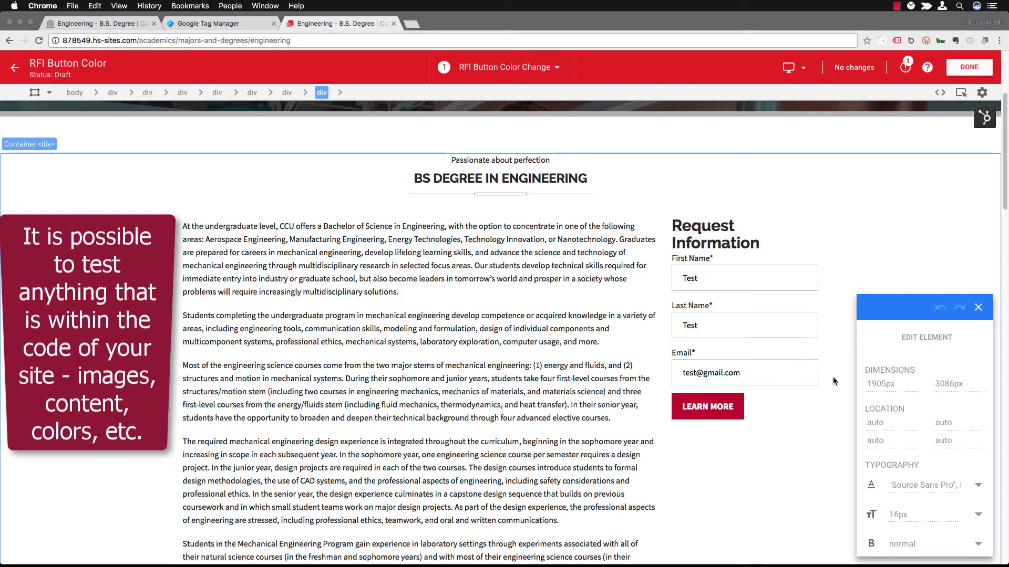
{"action": "left_click", "coordinate": [594, 363]}
{"action": "left_click", "coordinate": [488, 239]}
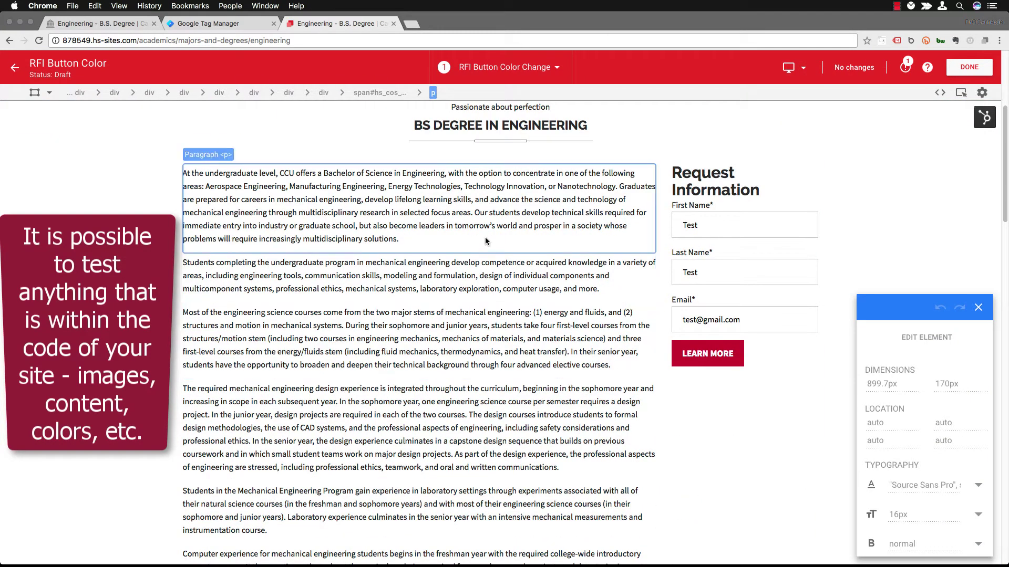
{"action": "left_click", "coordinate": [745, 408]}
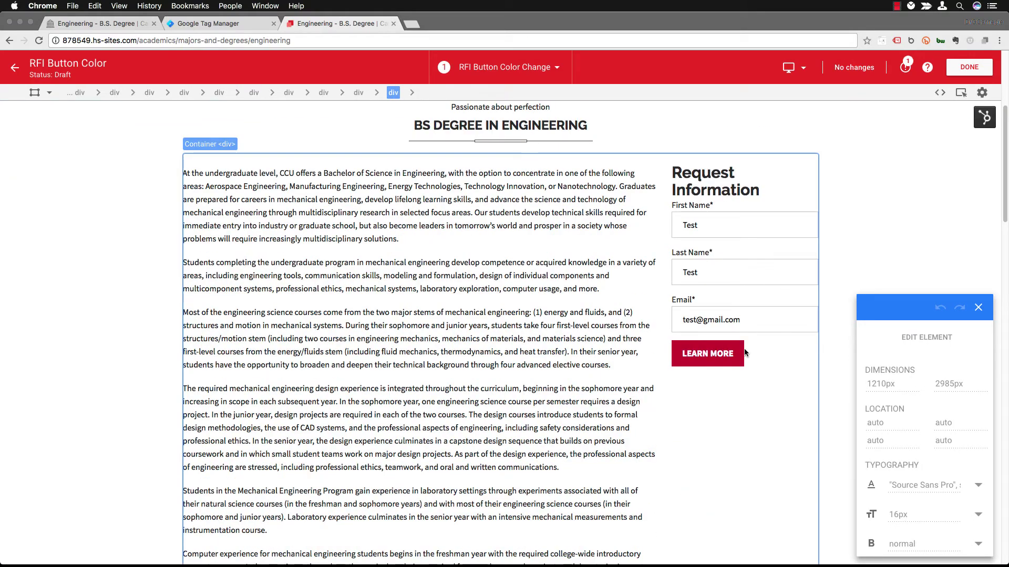
{"action": "left_click", "coordinate": [717, 356]}
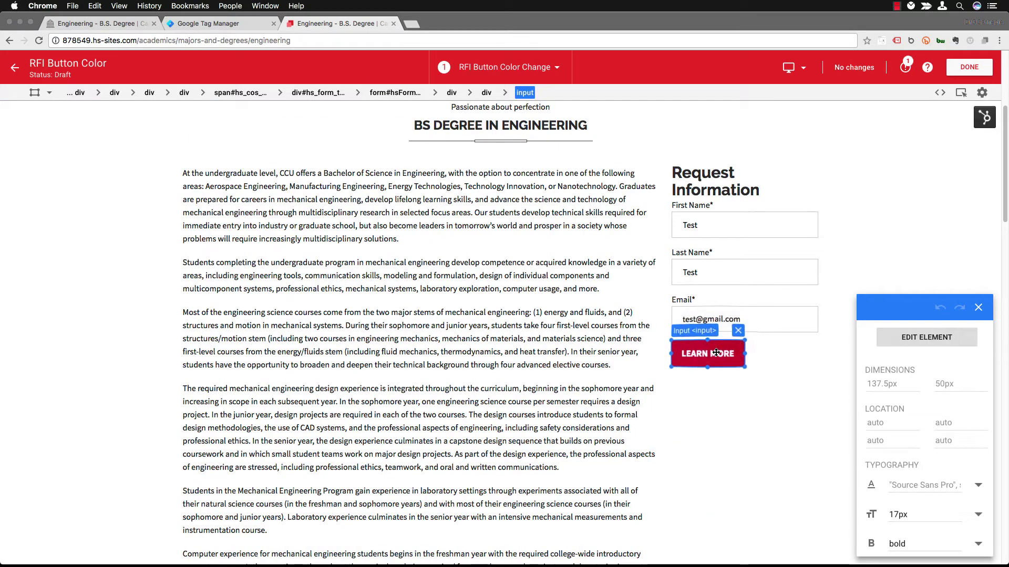
{"action": "scroll", "coordinate": [950, 439], "scroll_direction": "down", "scroll_amount": 4}
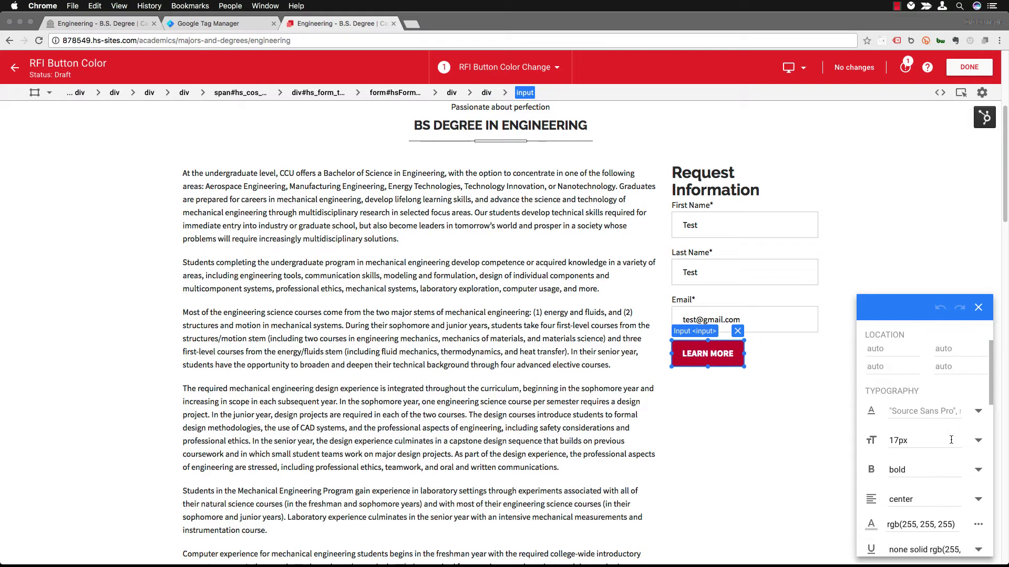
{"action": "scroll", "coordinate": [950, 439], "scroll_direction": "down", "scroll_amount": 3}
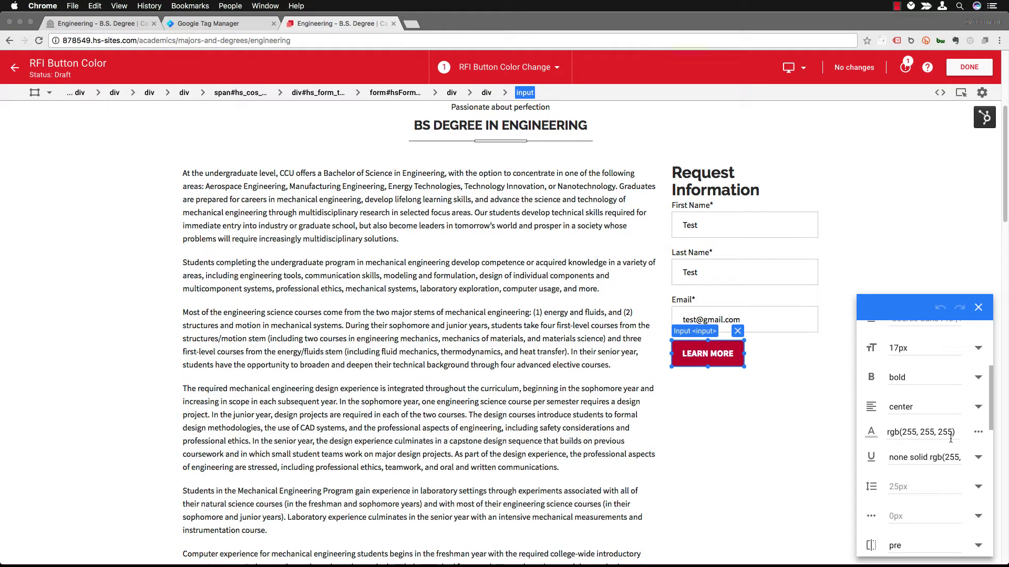
{"action": "scroll", "coordinate": [950, 438], "scroll_direction": "down", "scroll_amount": 3}
{"action": "scroll", "coordinate": [950, 438], "scroll_direction": "down", "scroll_amount": 4}
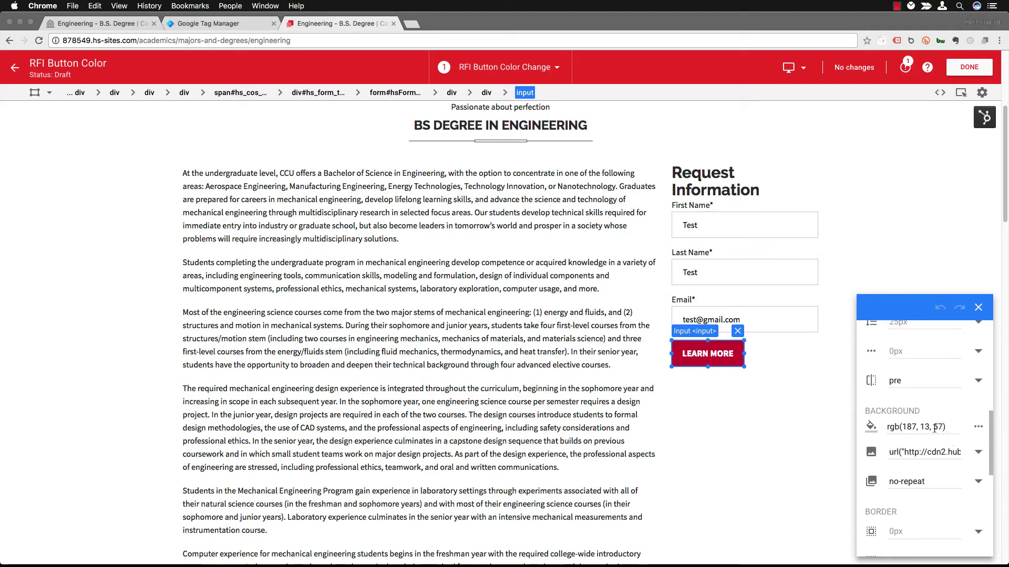
Step: Set the LEARN MORE button background to orange, rgb(255, 147, 57)
{"action": "left_click", "coordinate": [978, 428]}
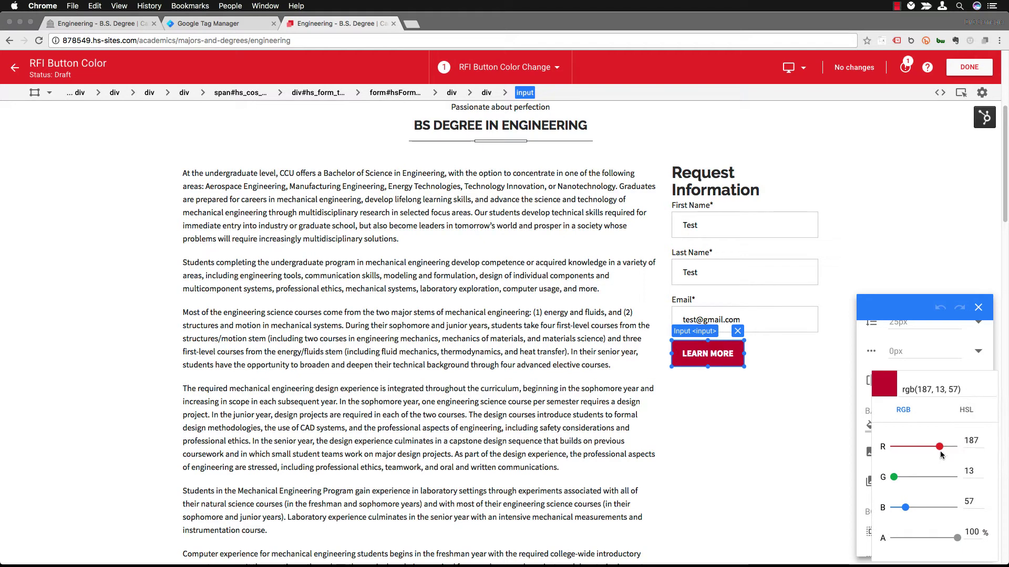
{"action": "left_click_drag", "start_coordinate": [939, 448], "coordinate": [941, 474]}
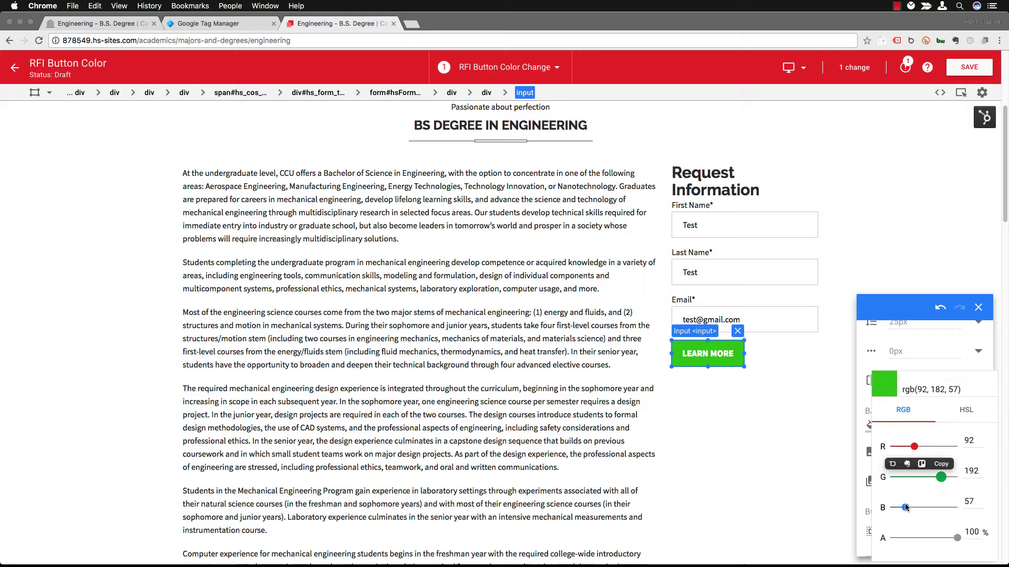
{"action": "left_click_drag", "start_coordinate": [914, 447], "coordinate": [957, 472]}
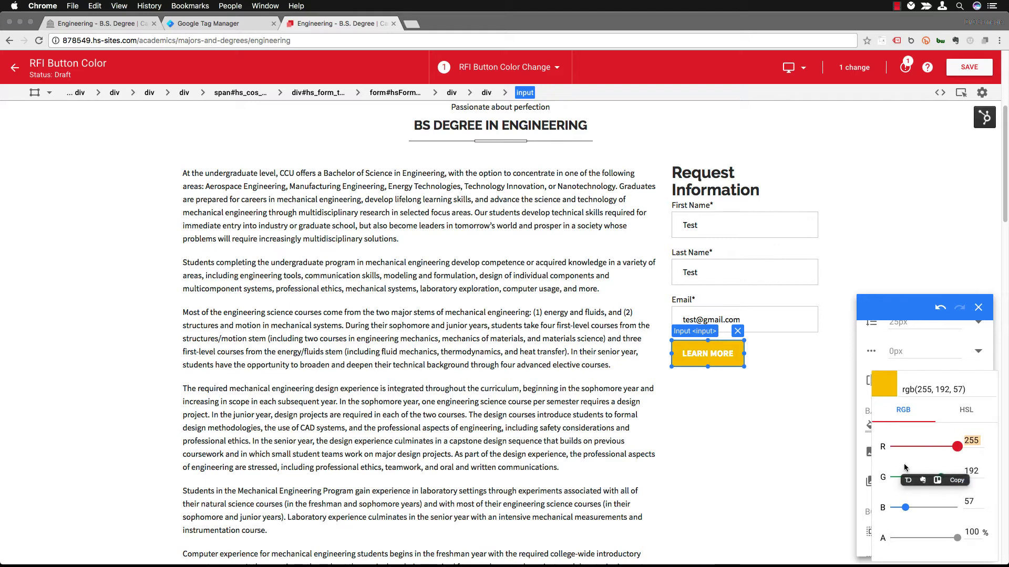
{"action": "left_click", "coordinate": [898, 447]}
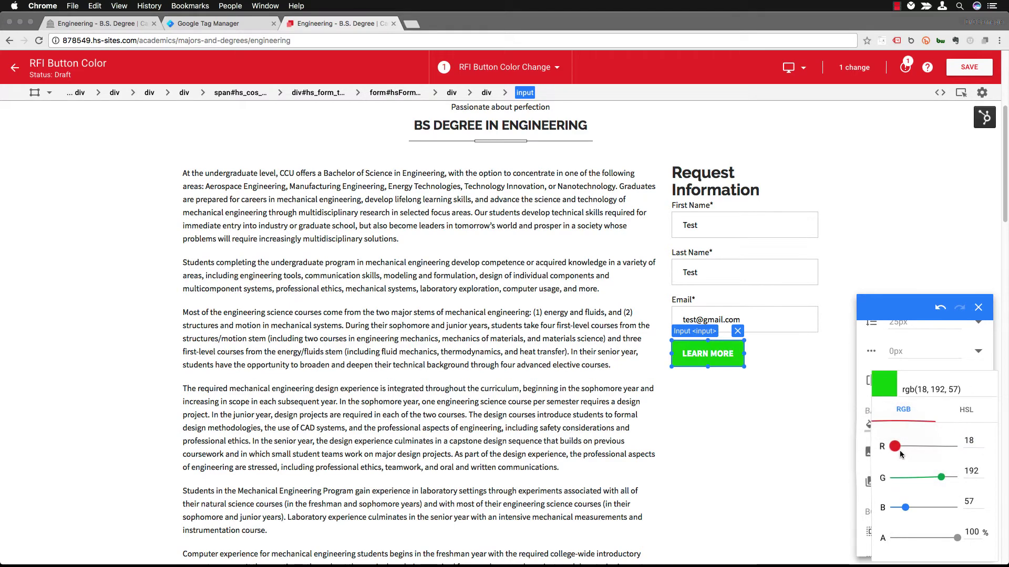
{"action": "left_click_drag", "start_coordinate": [898, 446], "coordinate": [960, 443]}
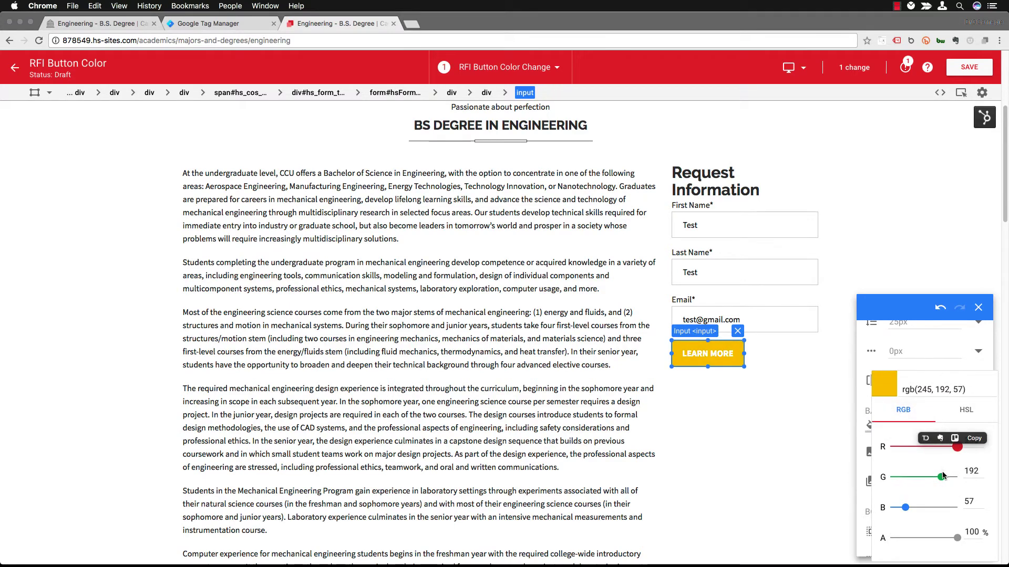
{"action": "left_click_drag", "start_coordinate": [942, 477], "coordinate": [926, 477]}
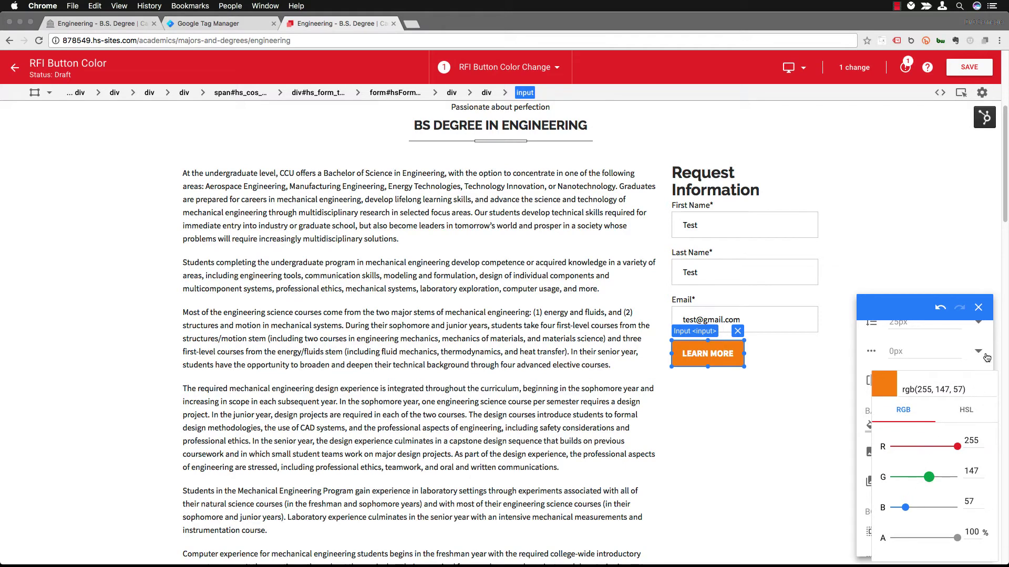
{"action": "left_click", "coordinate": [864, 388]}
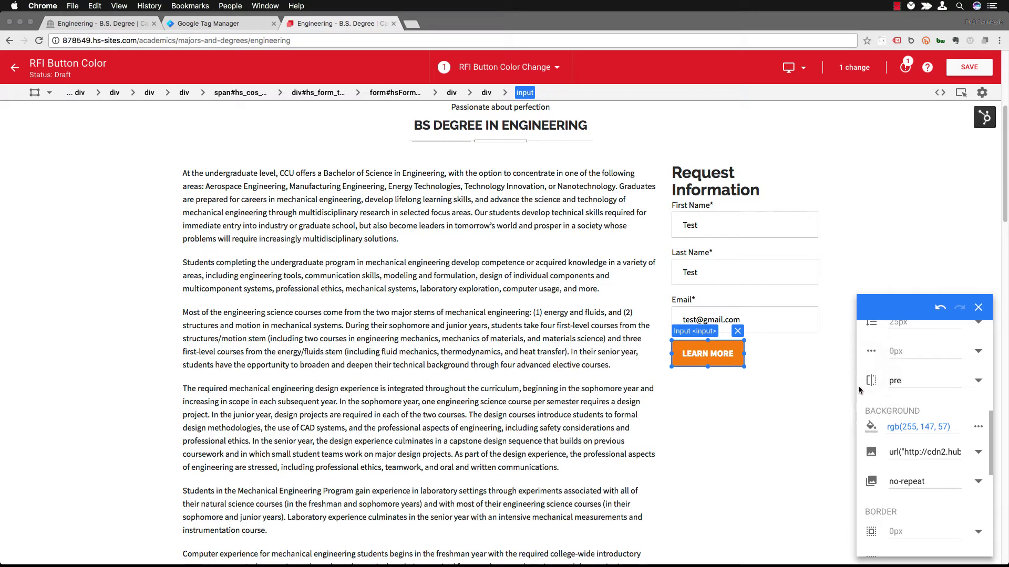
Step: Save the variant's colour change and exit the visual editor with DONE
{"action": "scroll", "coordinate": [893, 394], "scroll_direction": "up", "scroll_amount": 10}
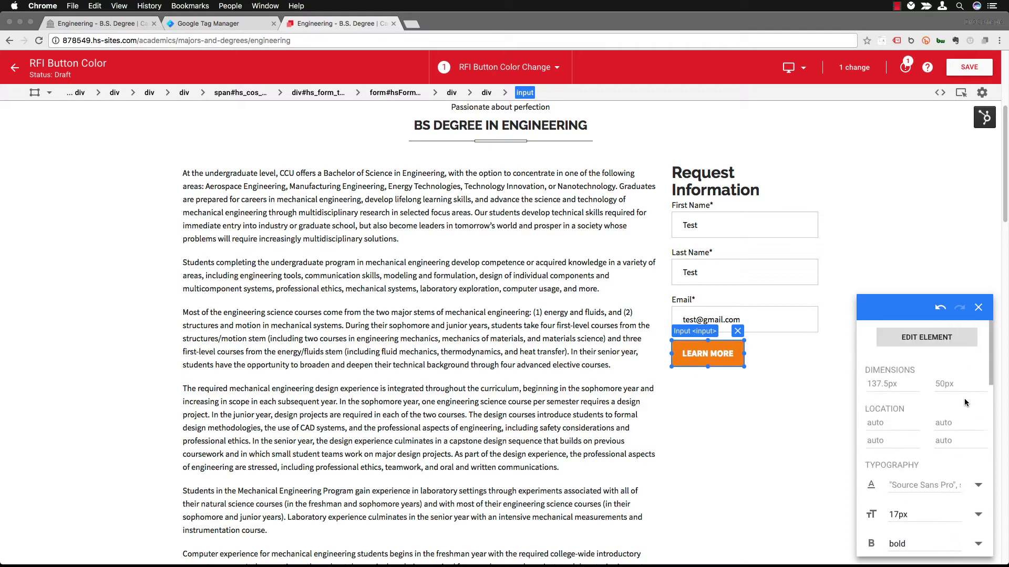
{"action": "right_click", "coordinate": [969, 92]}
{"action": "left_click", "coordinate": [973, 99]}
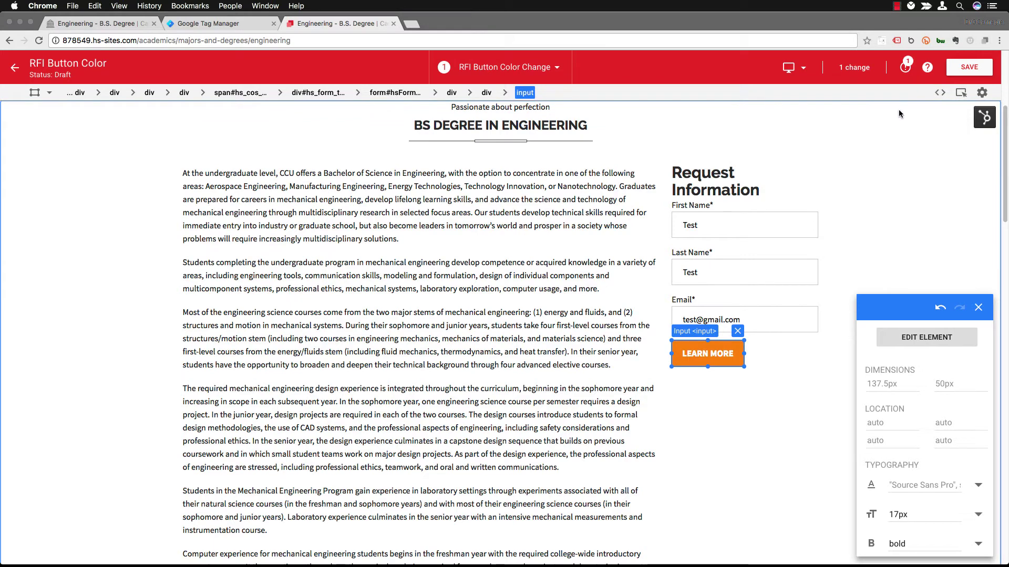
{"action": "left_click", "coordinate": [974, 67]}
{"action": "left_click", "coordinate": [974, 67]}
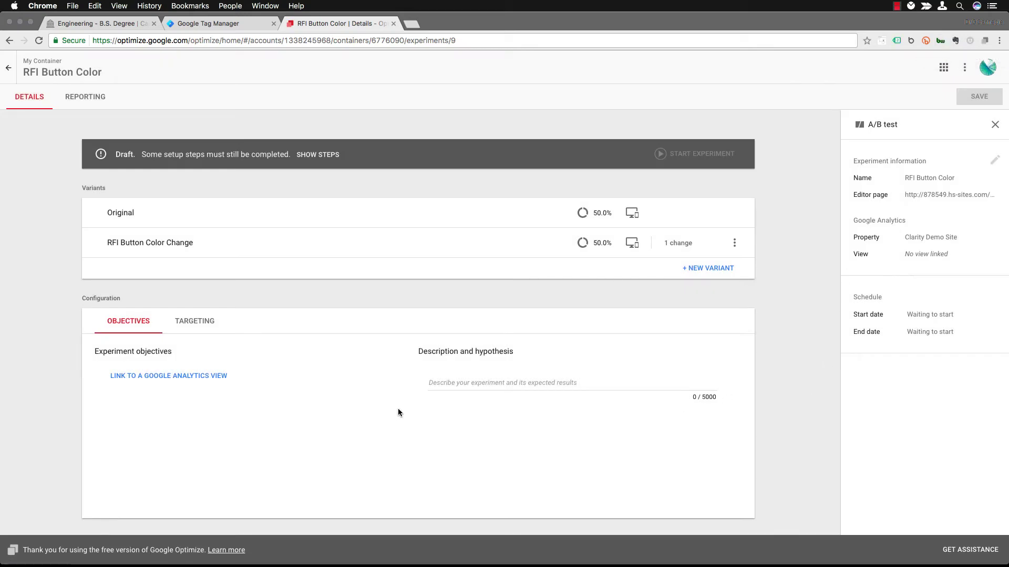
Step: Write the experiment's description and hypothesis, then save the experiment settings
{"action": "left_click", "coordinate": [462, 380]}
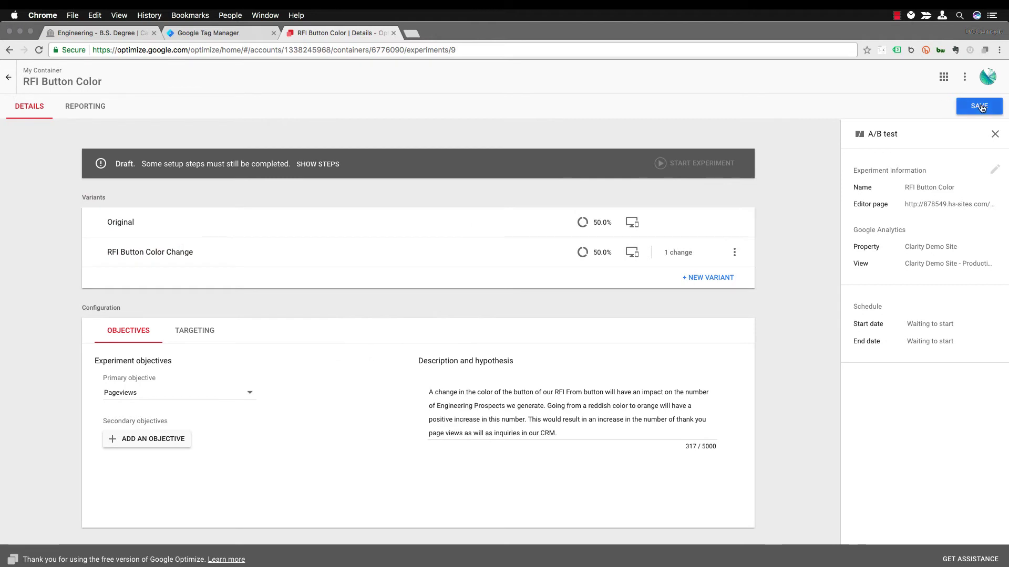
{"action": "left_click", "coordinate": [980, 107]}
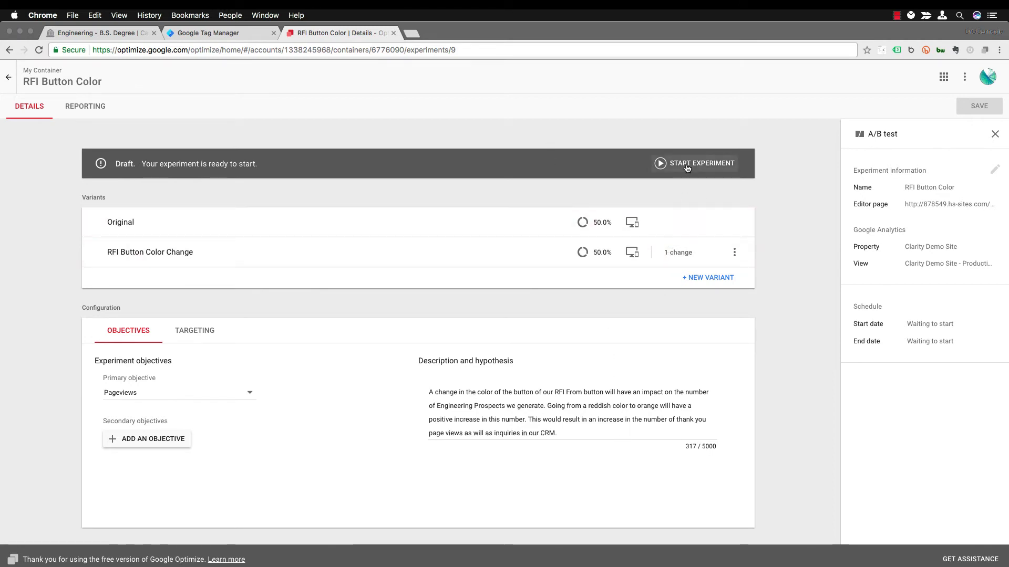
Step: Cancel starting the experiment, return to the experiments list, and switch to the Tag Manager tab
{"action": "left_click", "coordinate": [687, 167]}
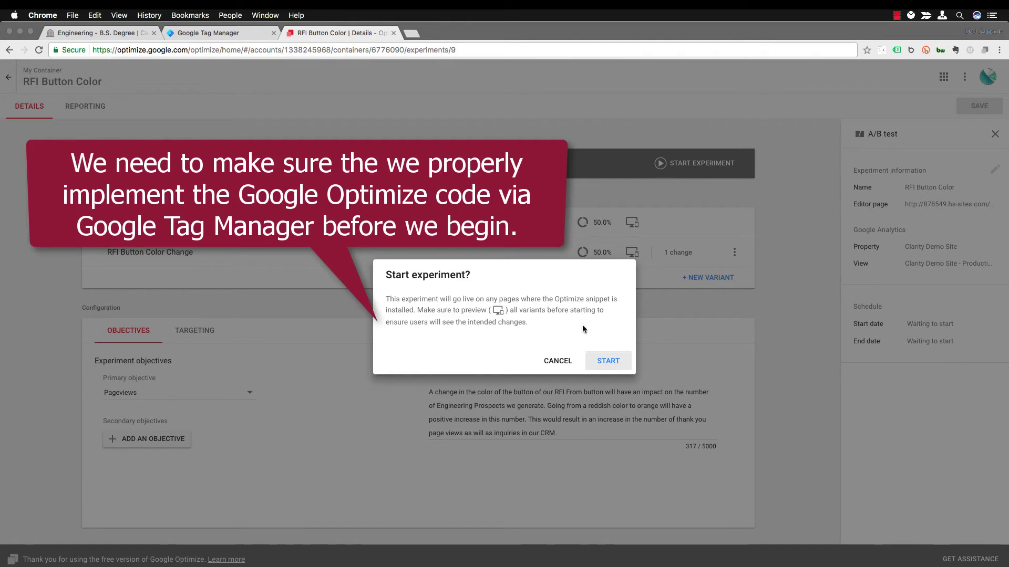
{"action": "left_click", "coordinate": [551, 362]}
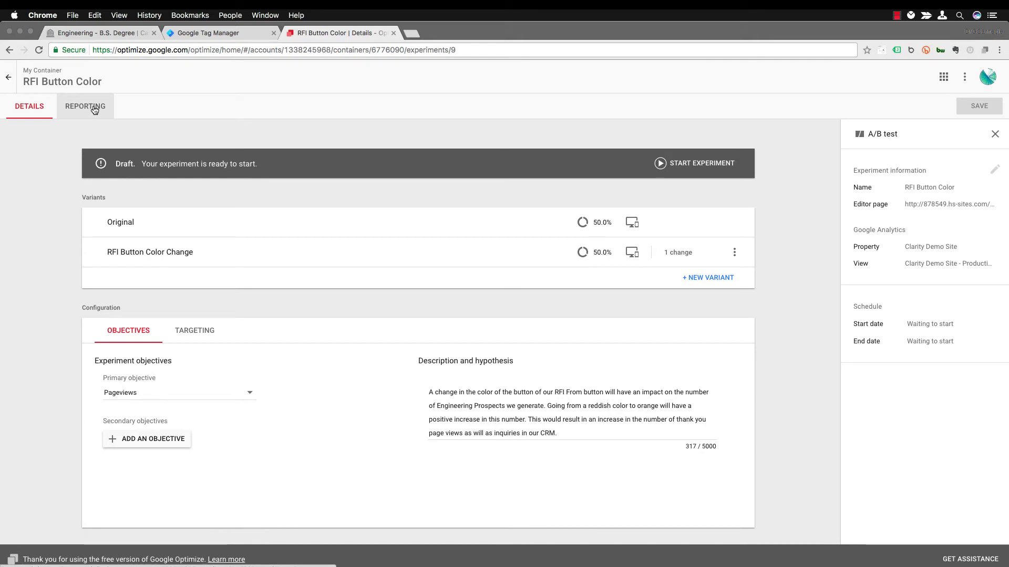
{"action": "left_click", "coordinate": [9, 76]}
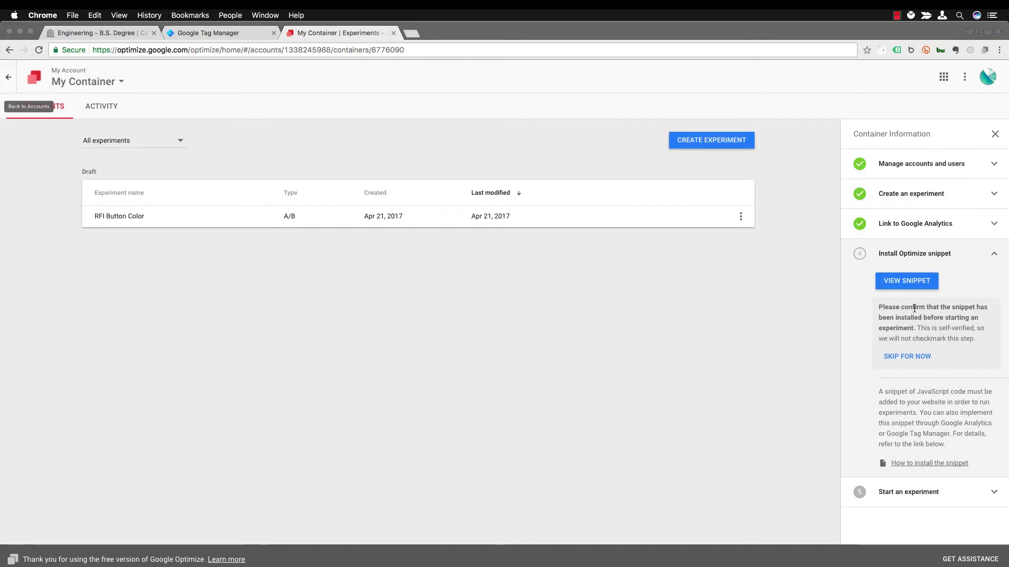
{"action": "left_click", "coordinate": [218, 35]}
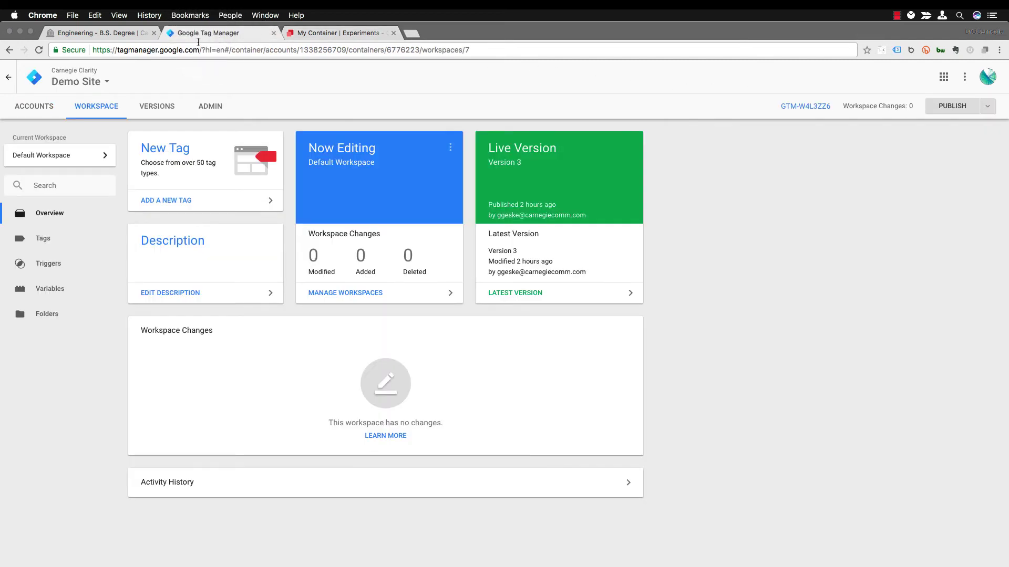
Step: Under Tags, add a new tag named 'Google Optimize' and set its type to Google Optimize
{"action": "left_click", "coordinate": [31, 241]}
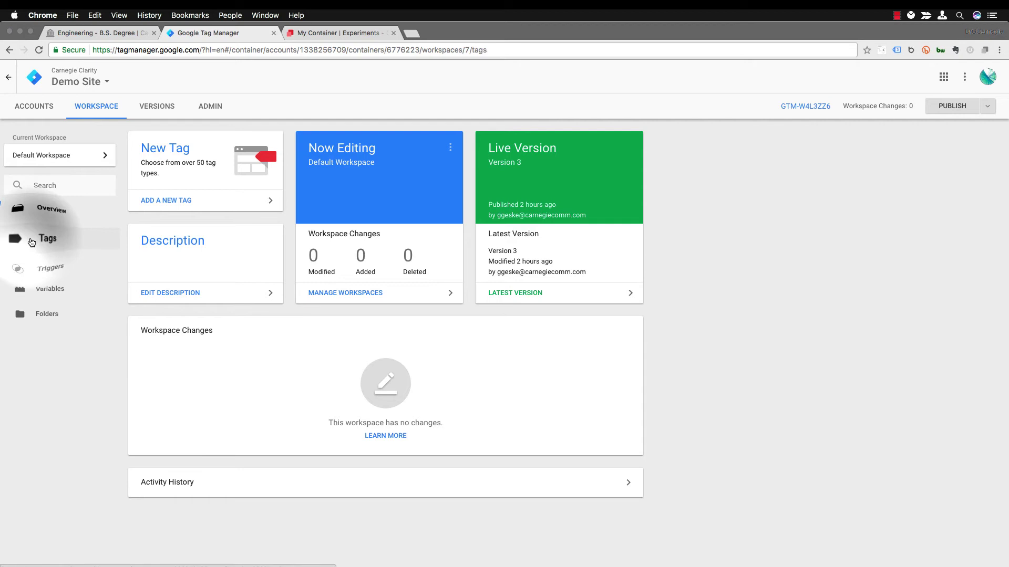
{"action": "left_click", "coordinate": [150, 174]}
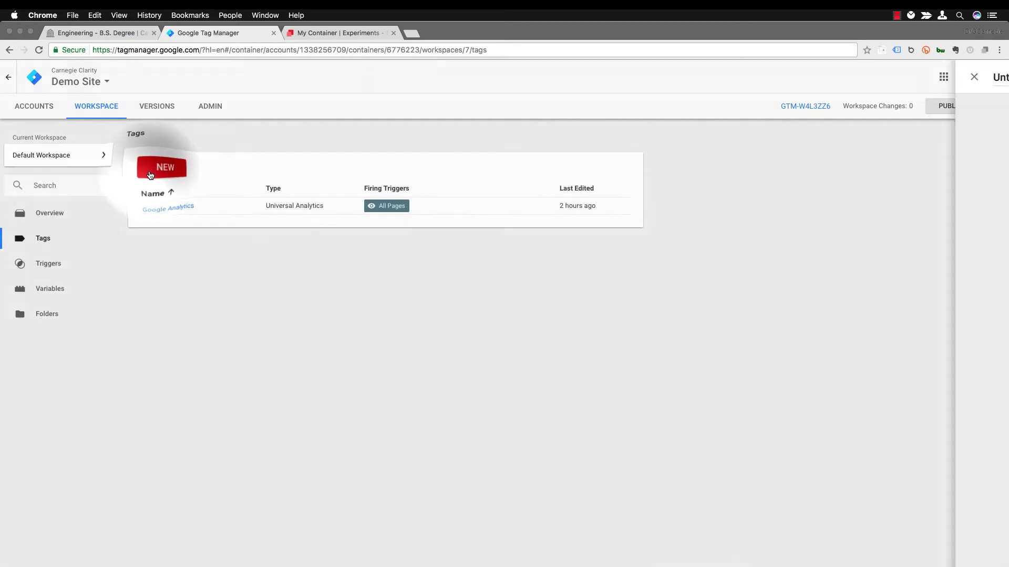
{"action": "triple_click", "coordinate": [323, 78]}
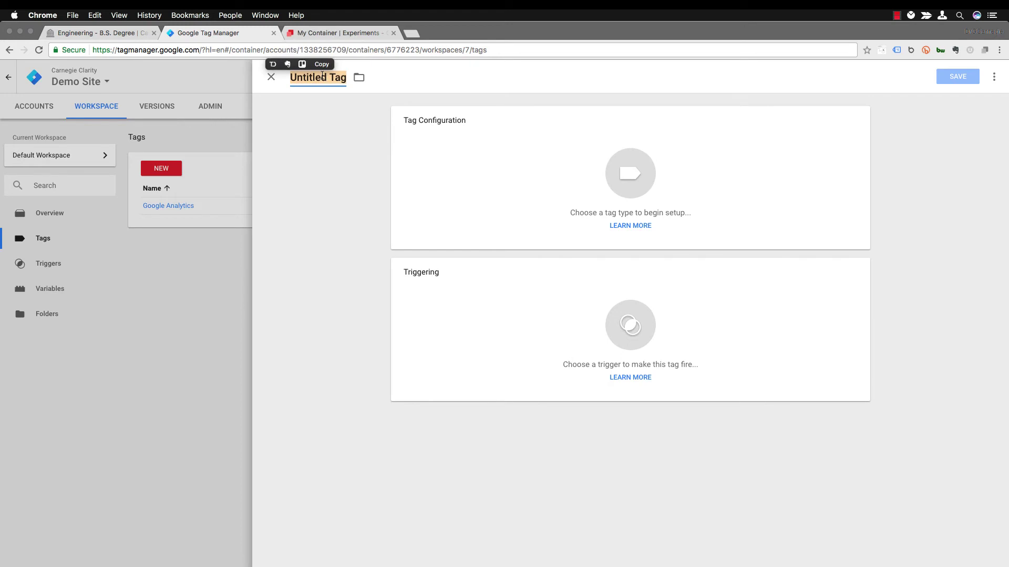
{"action": "type", "text": "Goo"}
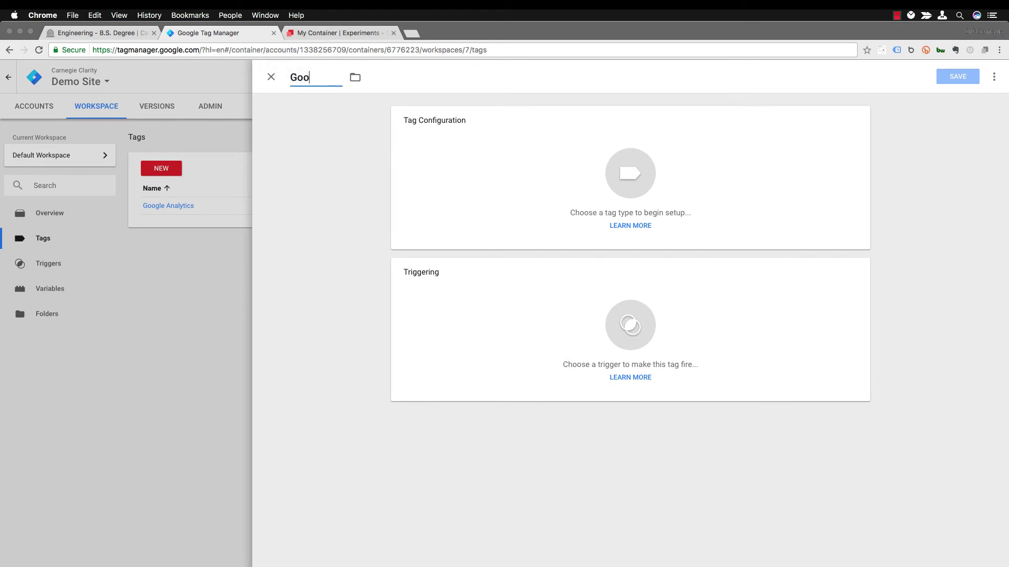
{"action": "type", "text": "gle Optimize"}
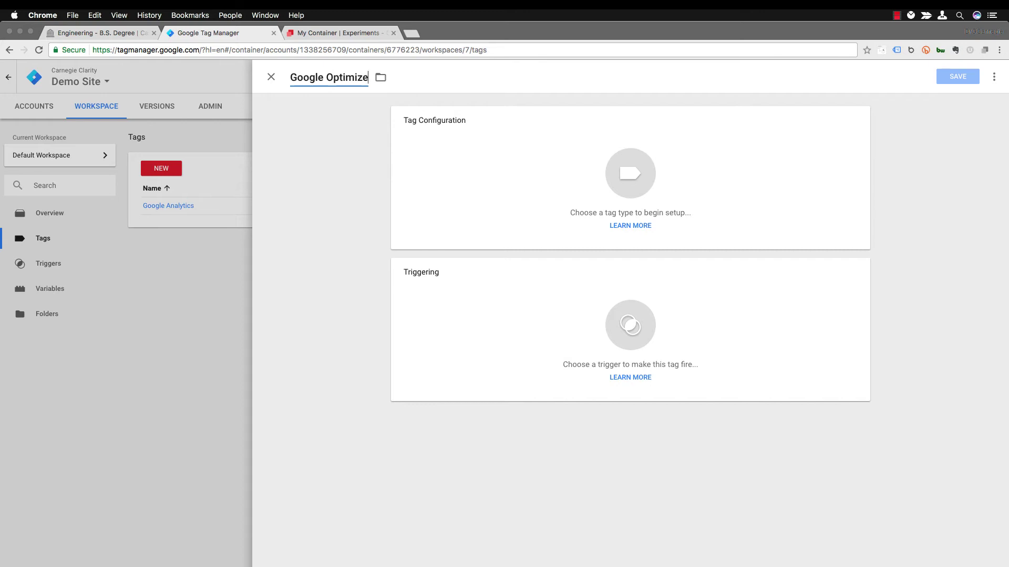
{"action": "left_click", "coordinate": [609, 165]}
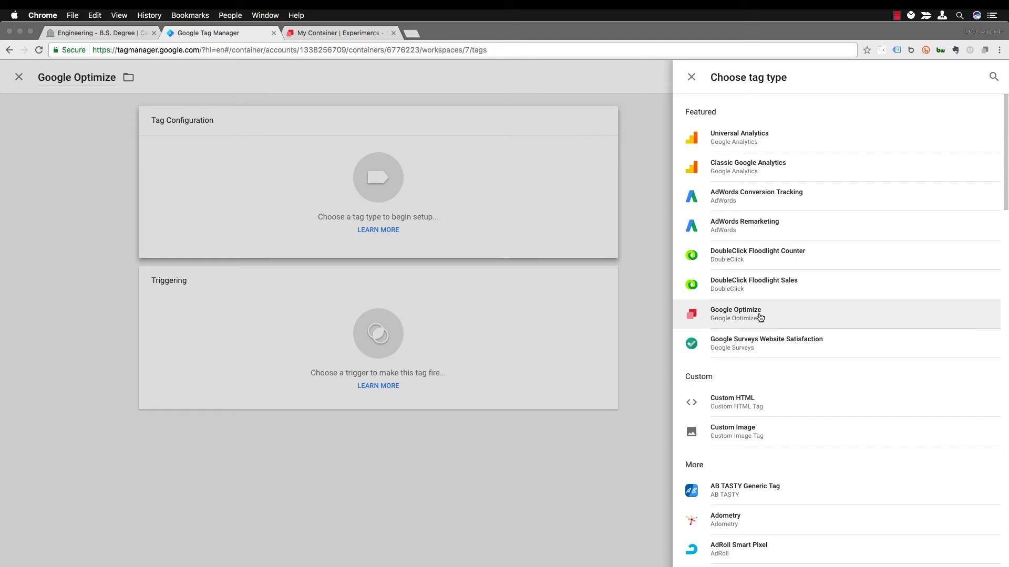
{"action": "left_click", "coordinate": [760, 317]}
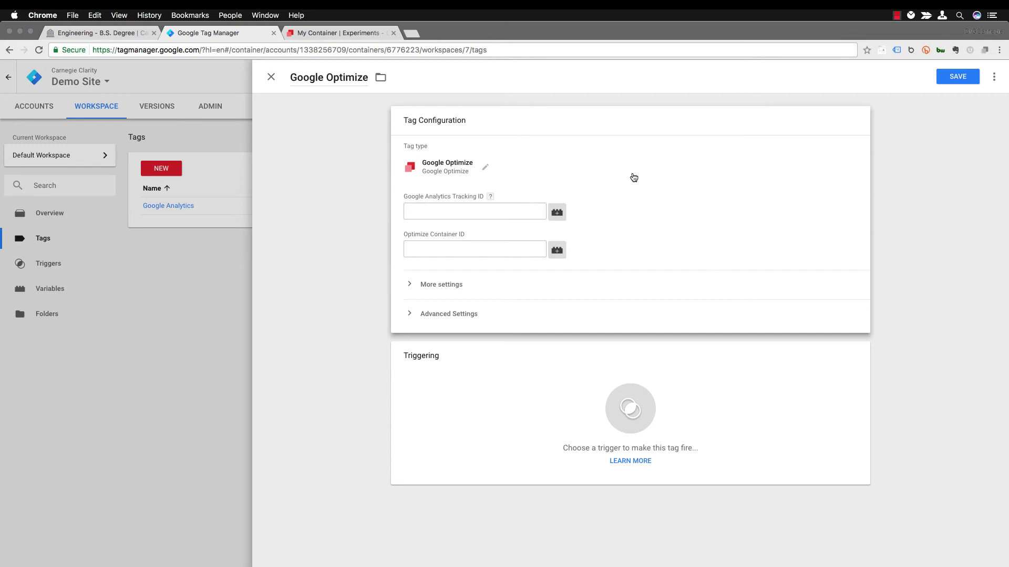
Step: Copy the Analytics property's tracking ID and paste it into the Optimize tag's Tracking ID field
{"action": "left_click", "coordinate": [343, 33]}
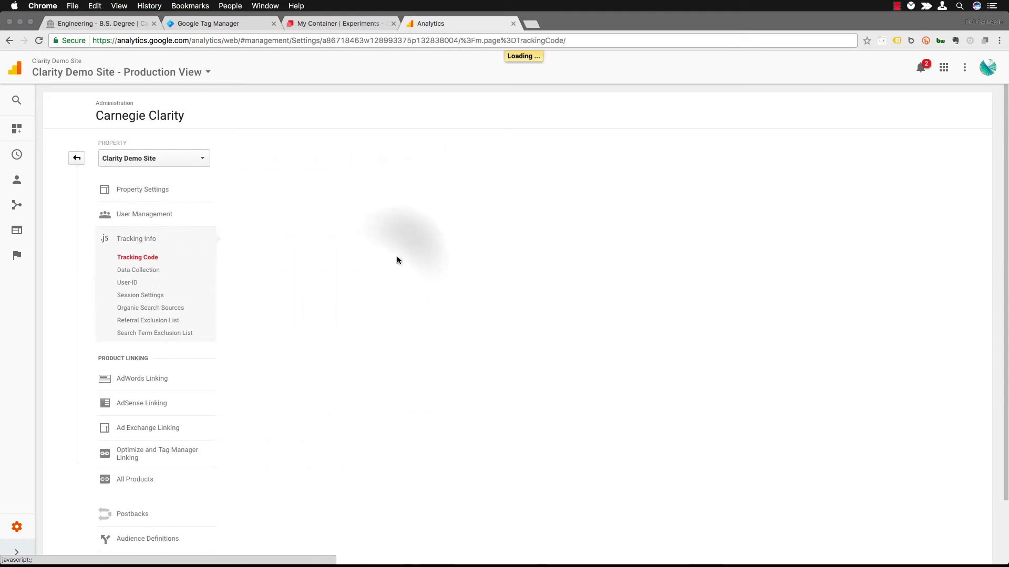
{"action": "left_click_drag", "start_coordinate": [295, 162], "coordinate": [227, 161]}
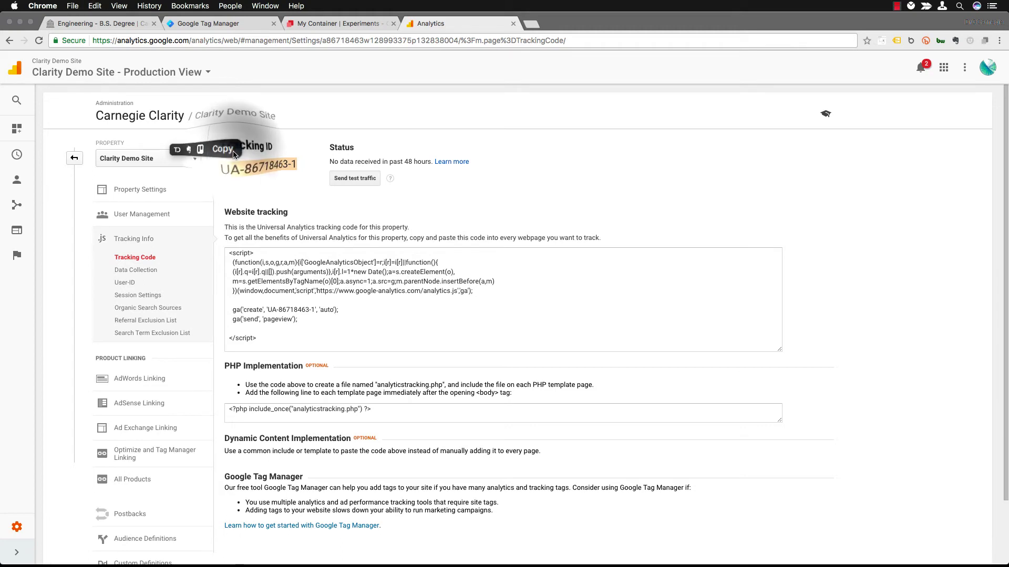
{"action": "left_click", "coordinate": [234, 151]}
{"action": "left_click", "coordinate": [250, 24]}
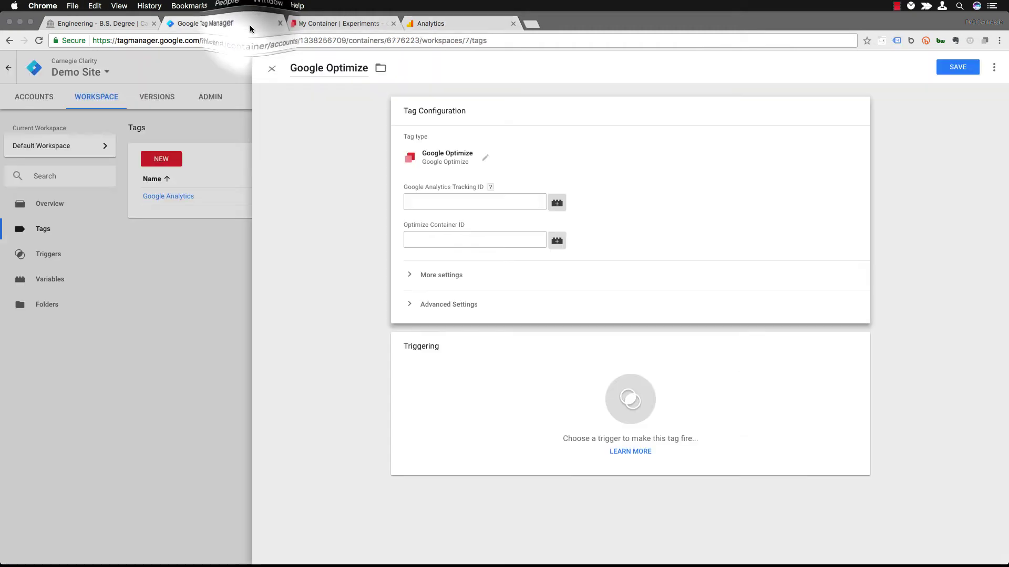
{"action": "left_click", "coordinate": [440, 197]}
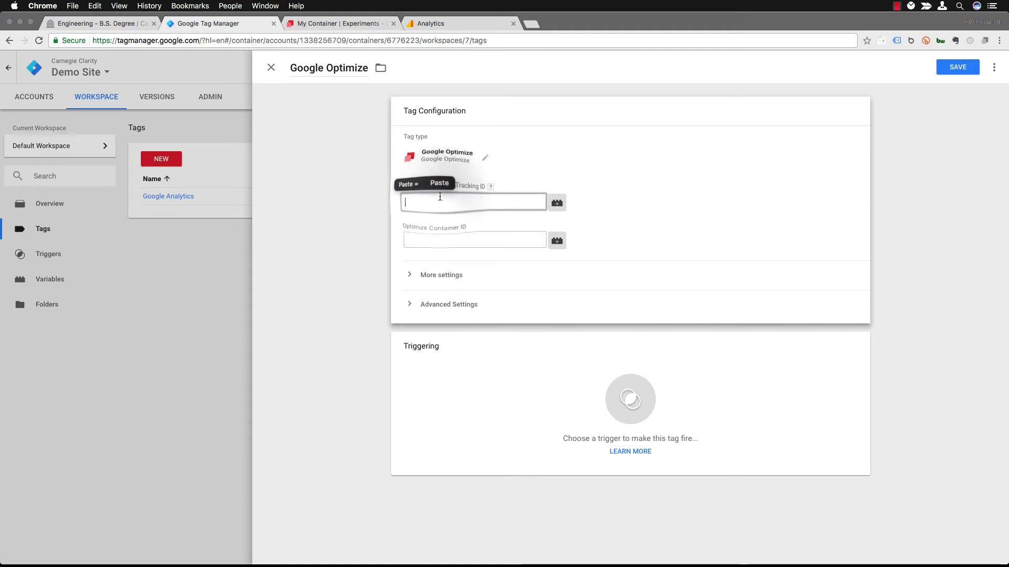
{"action": "key", "text": "super+v"}
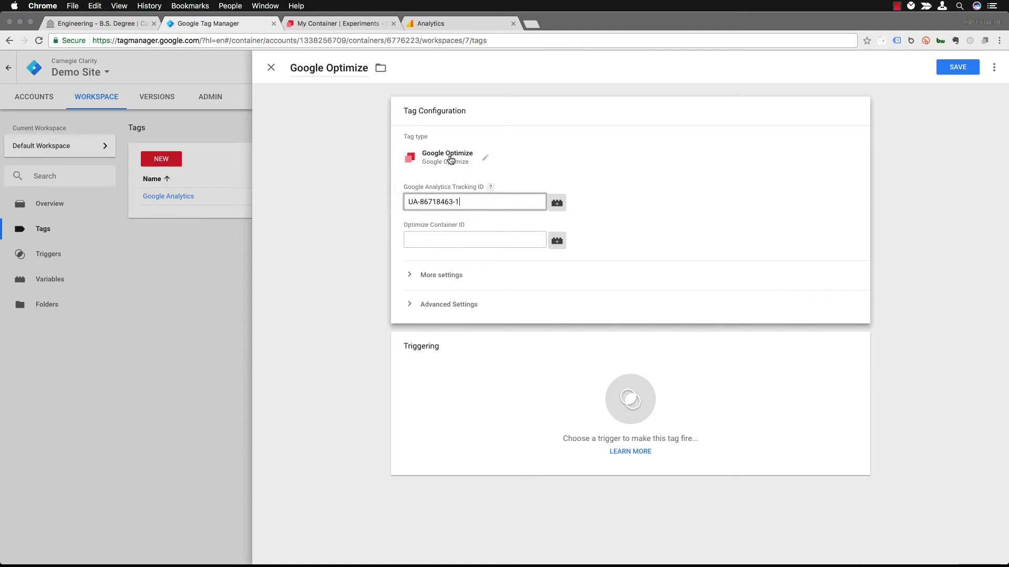
Step: Copy container ID GTM-WH7XVVZ from the Optimize snippet instructions, then close the installation dialog
{"action": "left_click", "coordinate": [364, 20]}
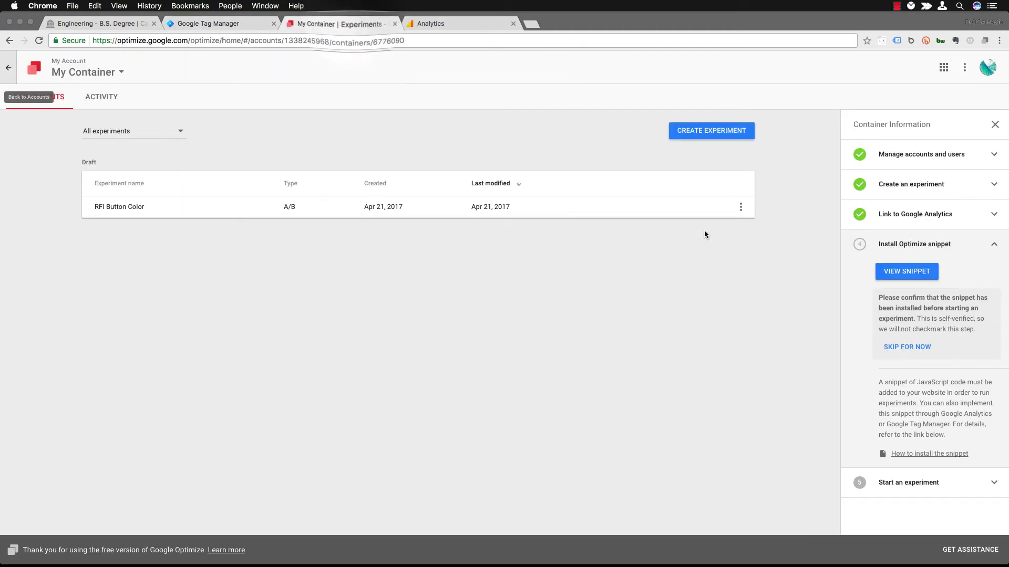
{"action": "left_click", "coordinate": [906, 271]}
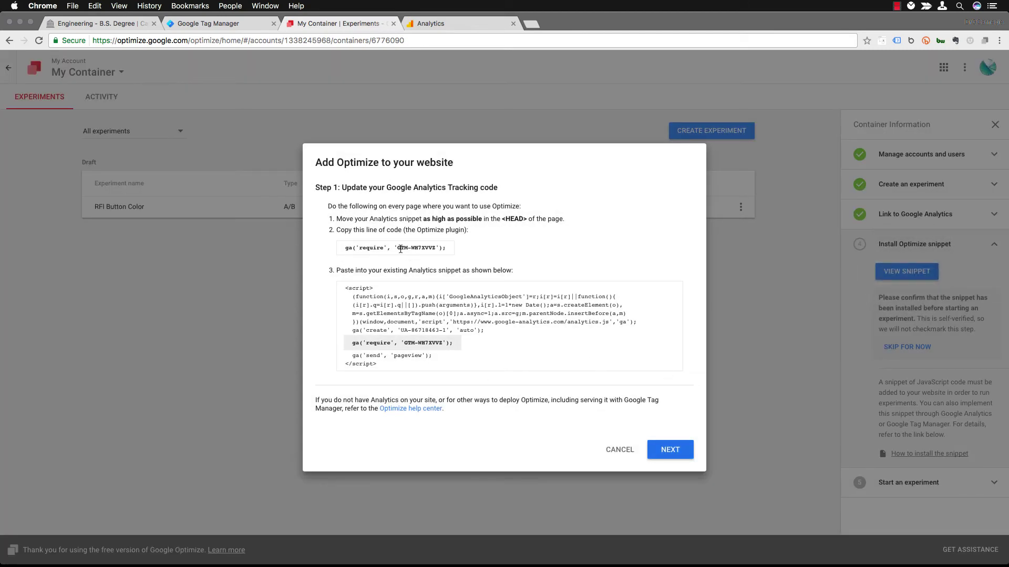
{"action": "left_click_drag", "start_coordinate": [398, 248], "coordinate": [436, 248]}
{"action": "left_click", "coordinate": [438, 239]}
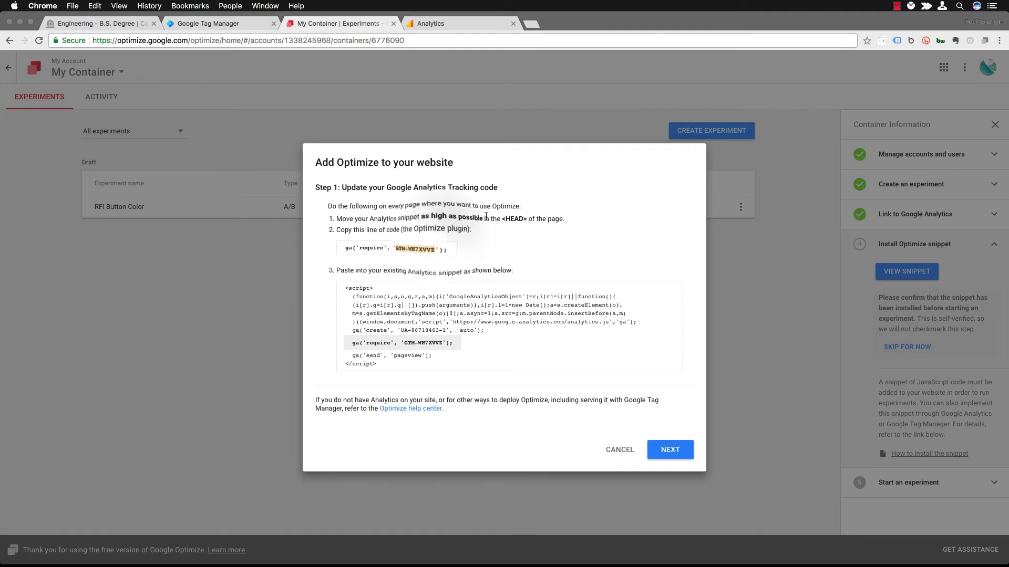
{"action": "left_click", "coordinate": [670, 453]}
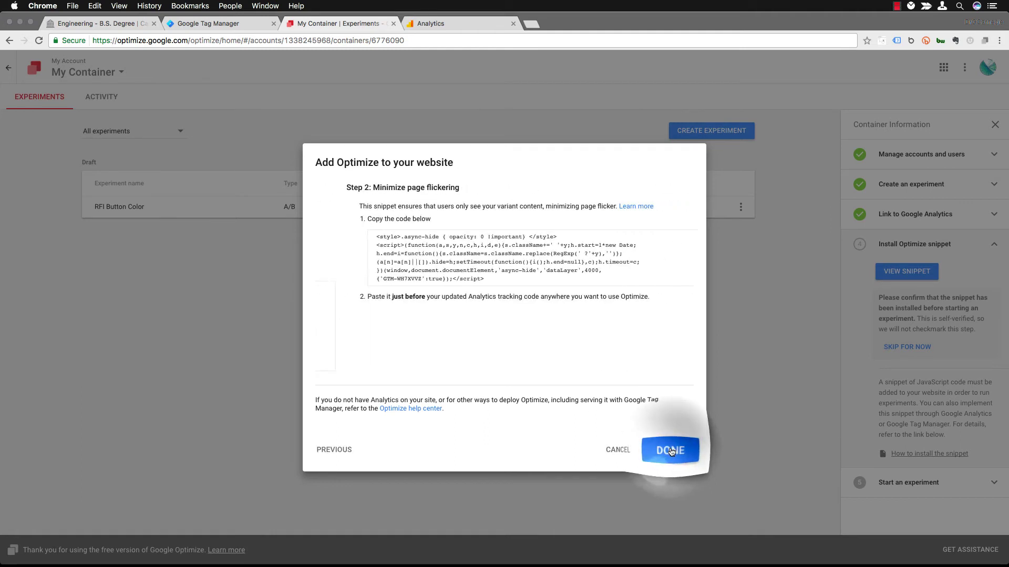
{"action": "left_click", "coordinate": [626, 451]}
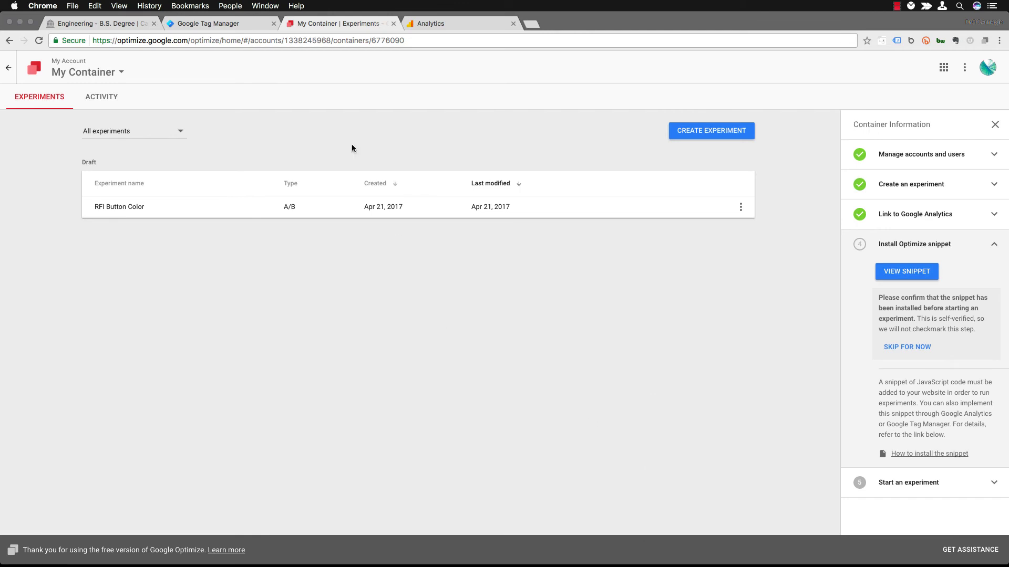
Step: Paste GTM-WH7XVVZ as the Optimize Container ID, set the tag to fire on All Pages, and save
{"action": "left_click", "coordinate": [243, 26]}
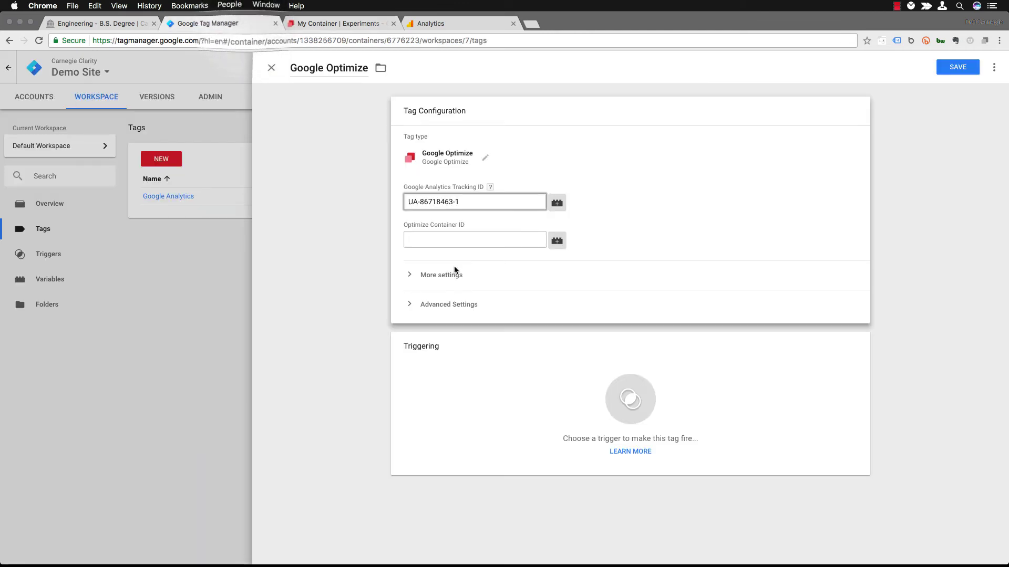
{"action": "left_click", "coordinate": [446, 236]}
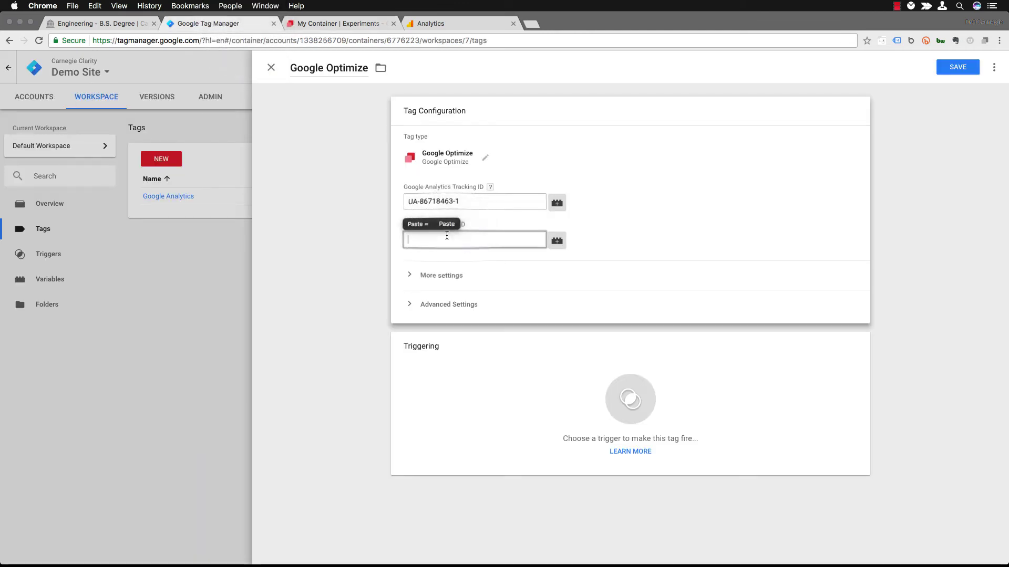
{"action": "key", "text": "super+v"}
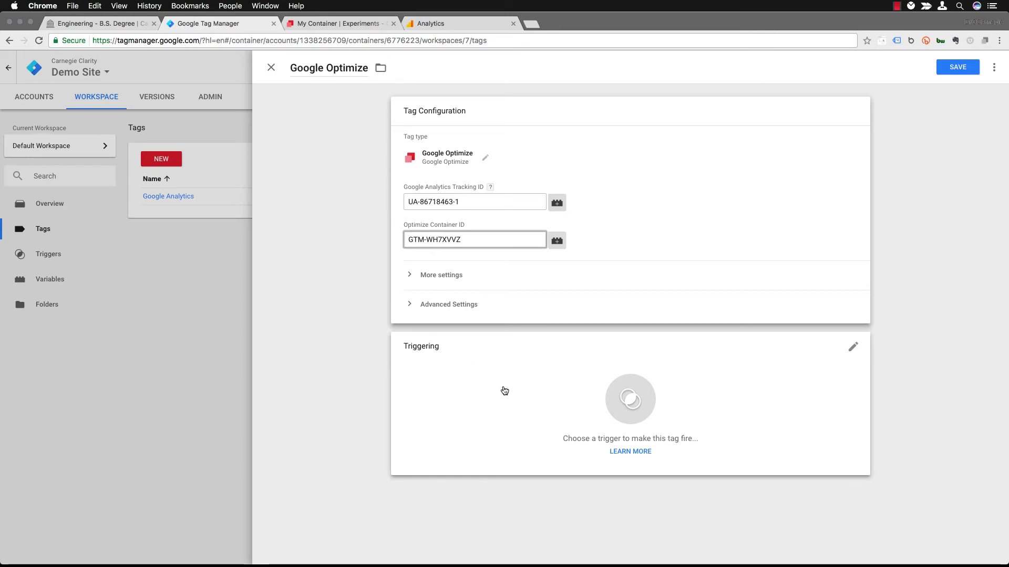
{"action": "left_click", "coordinate": [644, 408]}
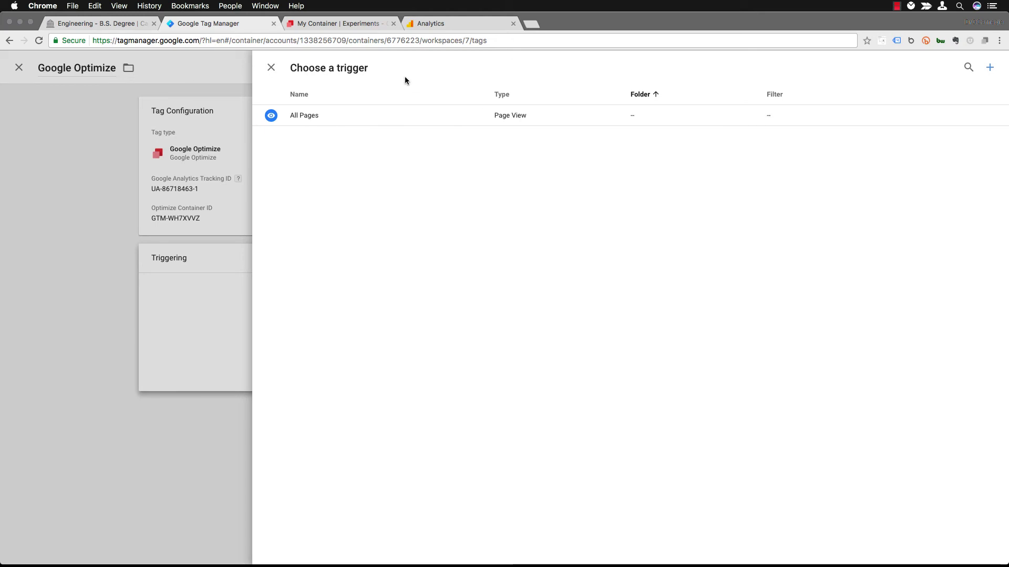
{"action": "left_click", "coordinate": [304, 117]}
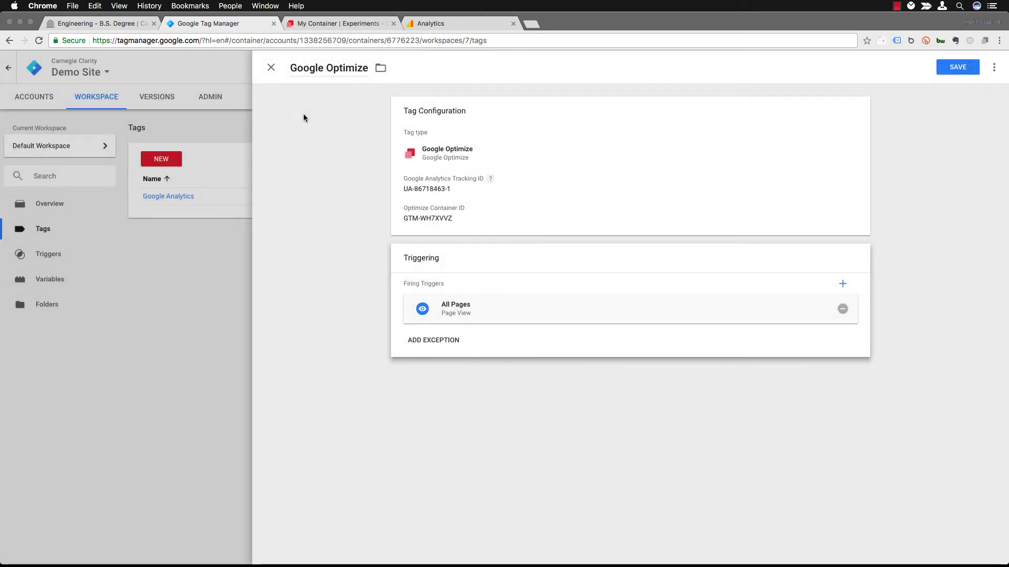
{"action": "left_click", "coordinate": [965, 69]}
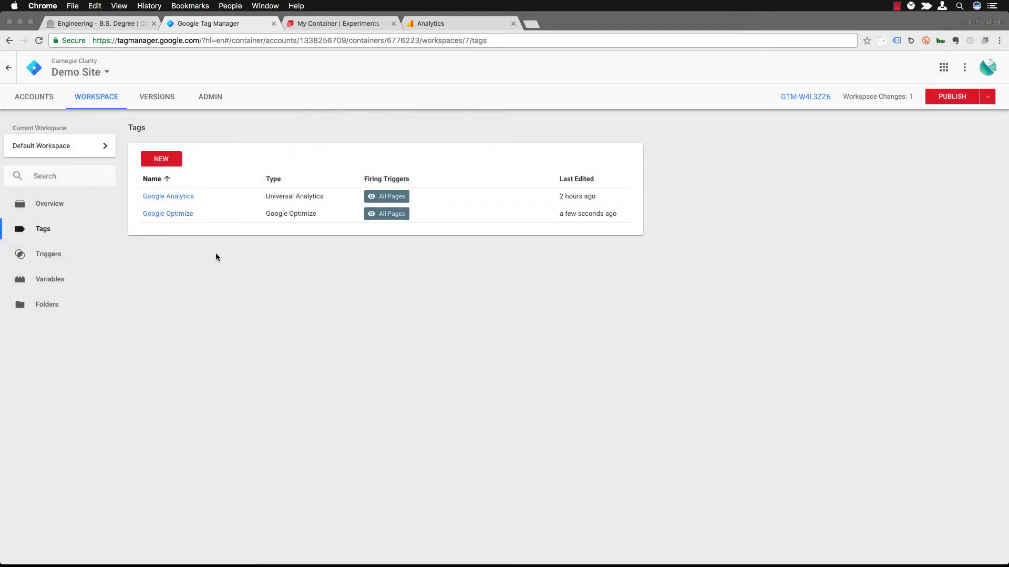
Step: Publish the workspace as container Version 4 without a description
{"action": "left_click", "coordinate": [948, 98]}
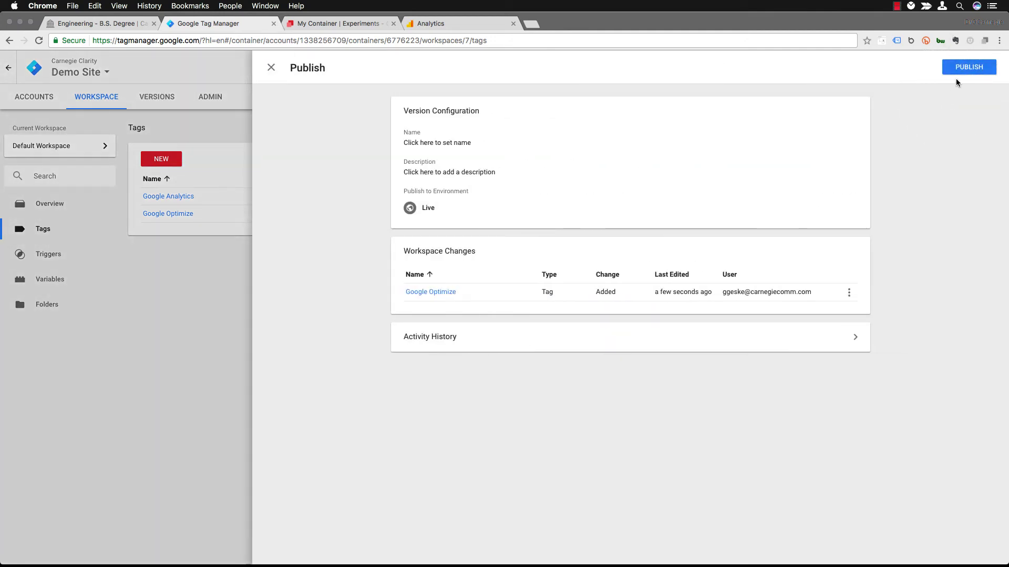
{"action": "left_click", "coordinate": [958, 72]}
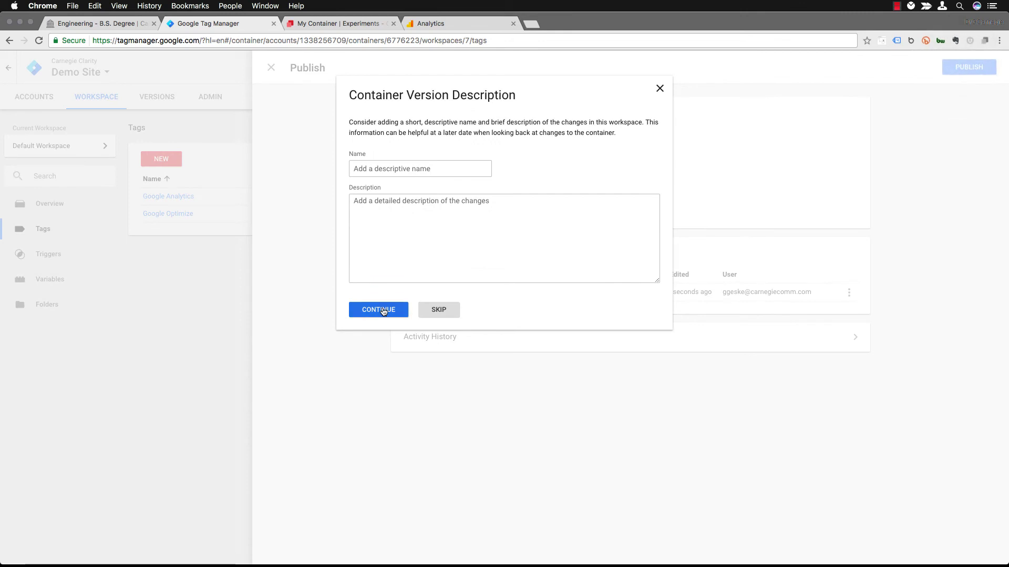
{"action": "left_click", "coordinate": [383, 310]}
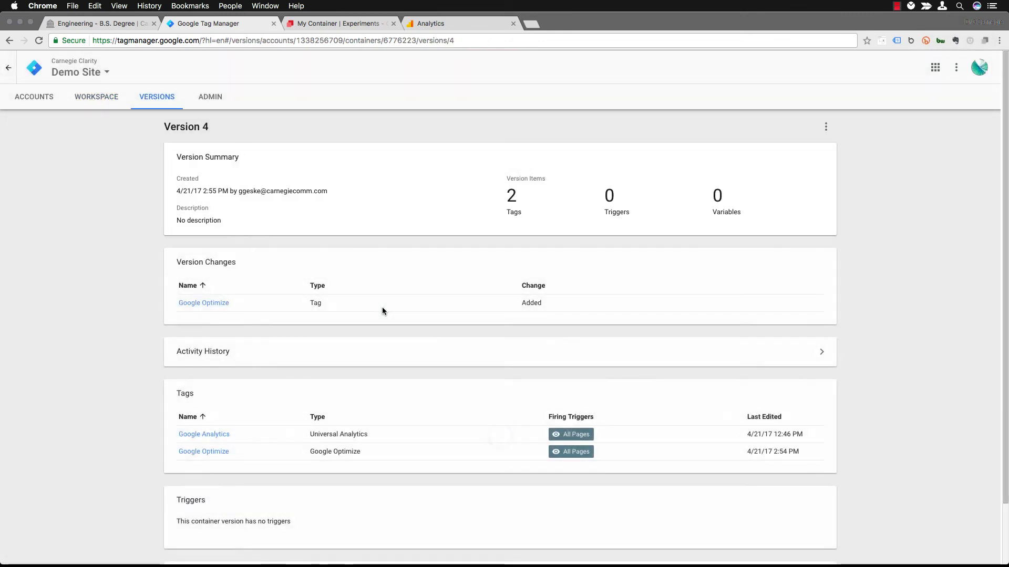
{"action": "left_click", "coordinate": [304, 26]}
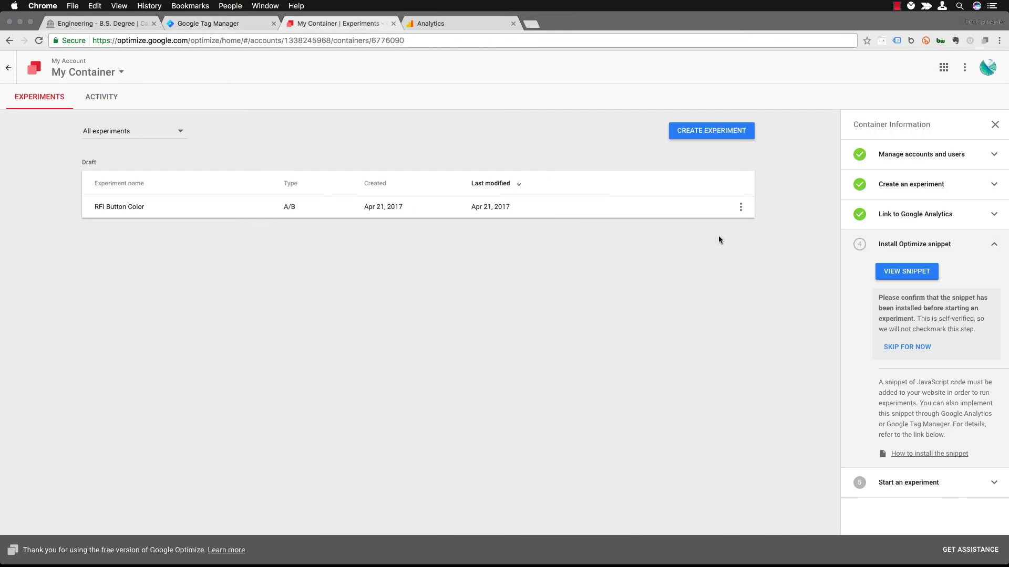
Step: Open RFI Button Color, cancel the start confirmation, and web-preview the Button Color Change variant
{"action": "left_click", "coordinate": [404, 212]}
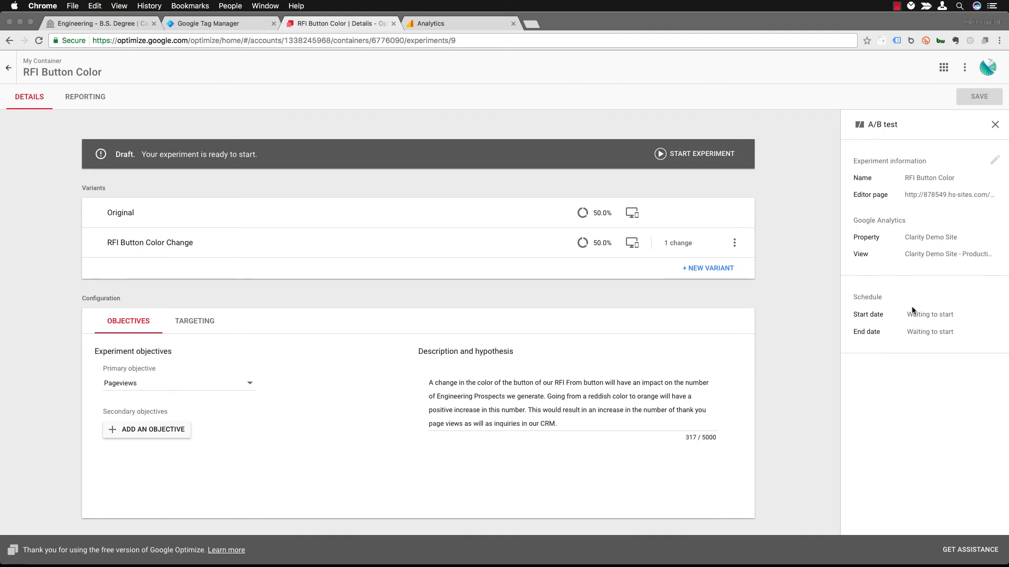
{"action": "left_click", "coordinate": [733, 159]}
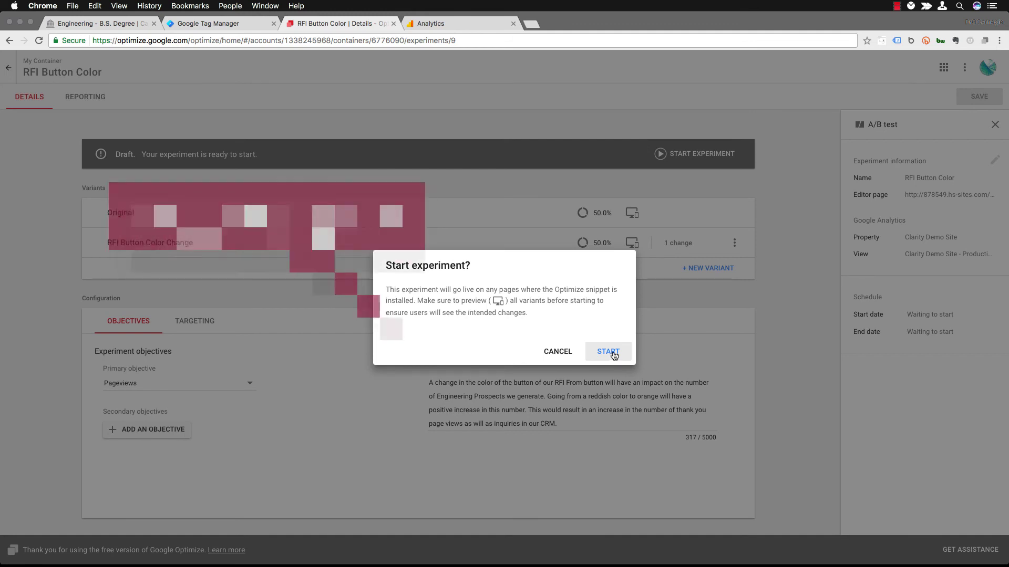
{"action": "left_click", "coordinate": [554, 353]}
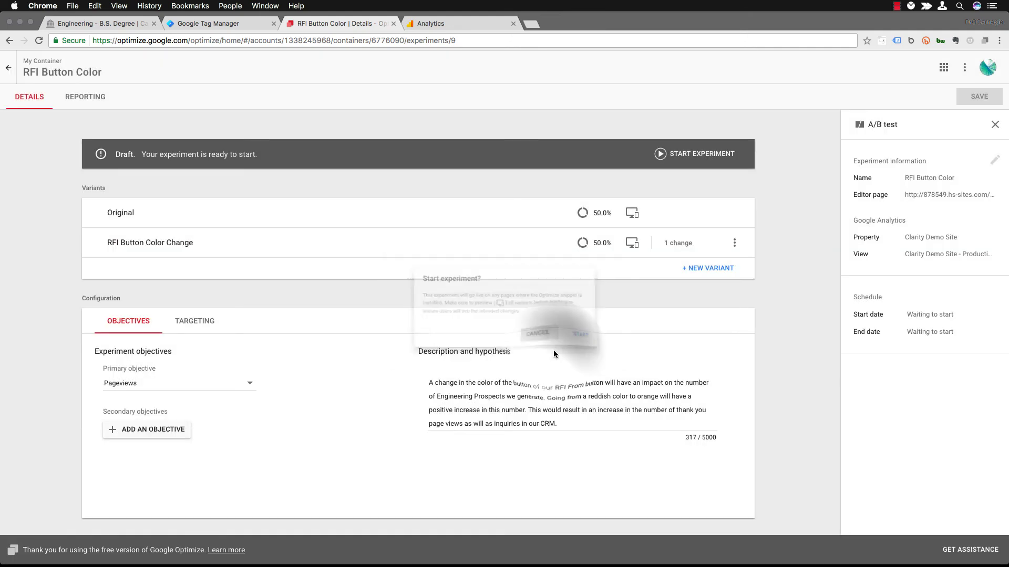
{"action": "left_click", "coordinate": [635, 244]}
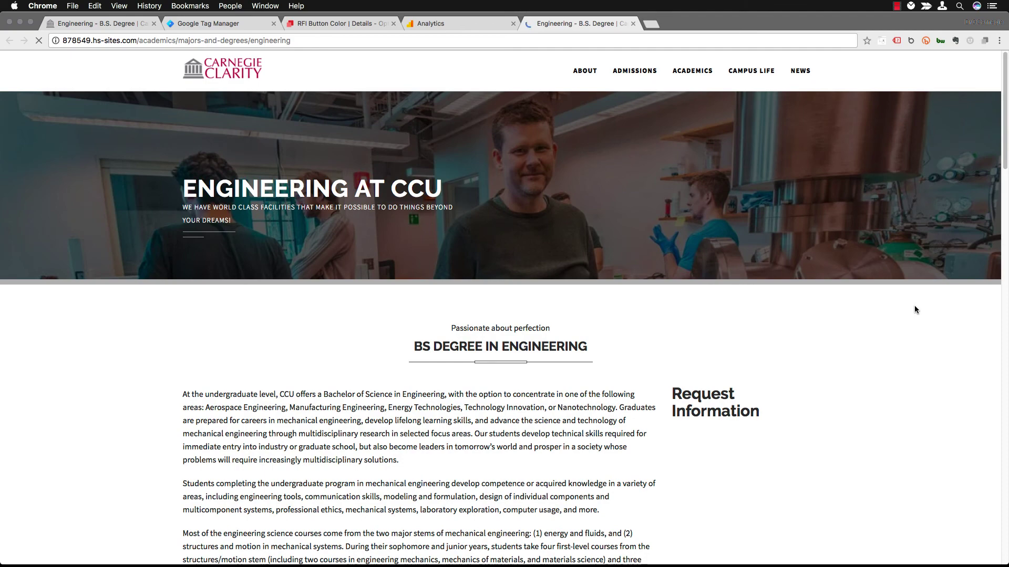
Step: Scroll the variant preview to check its orange Learn More button
{"action": "scroll", "coordinate": [871, 363], "scroll_direction": "down", "scroll_amount": 5}
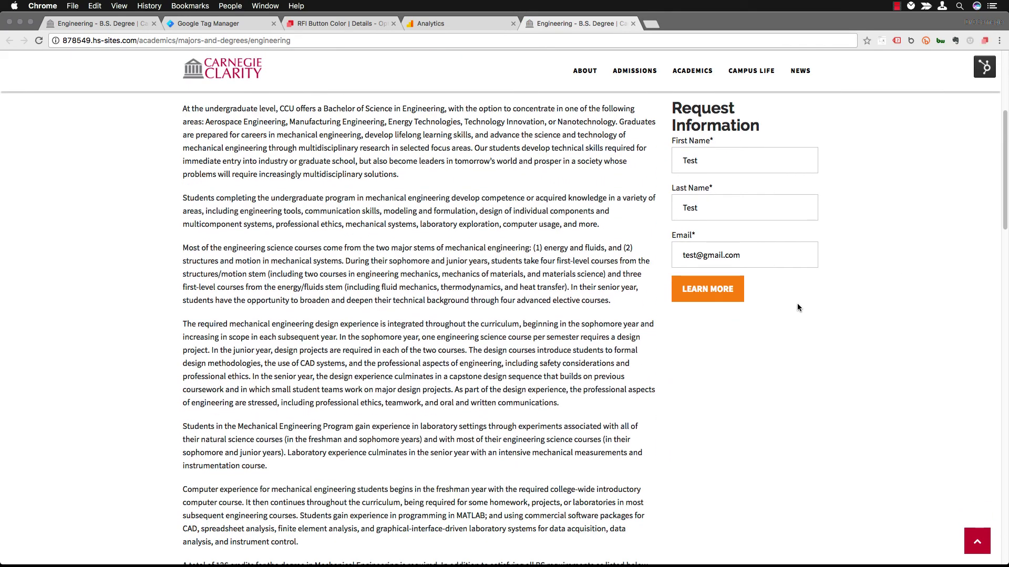
{"action": "scroll", "coordinate": [797, 307], "scroll_direction": "up", "scroll_amount": 5}
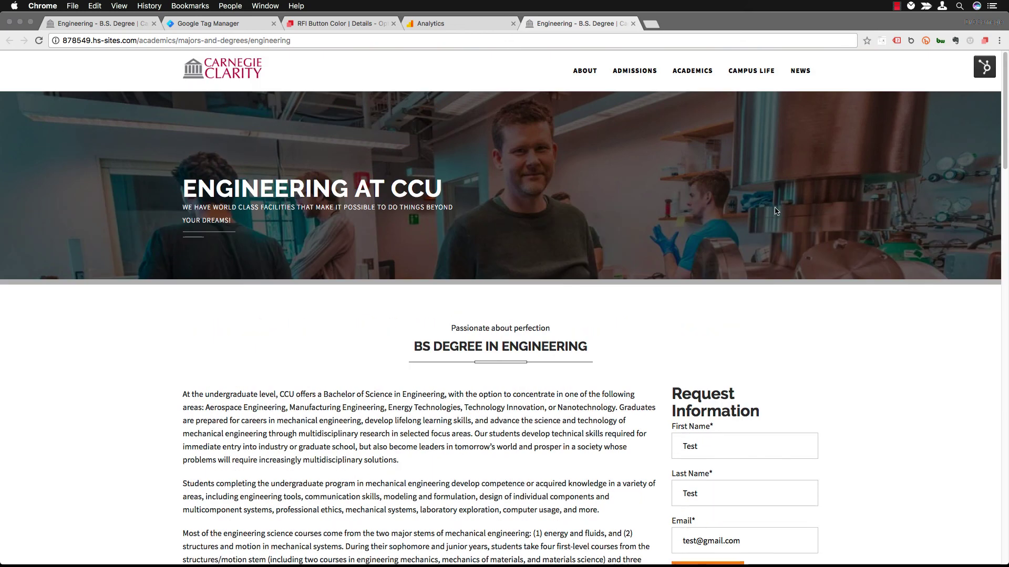
{"action": "left_click", "coordinate": [326, 21]}
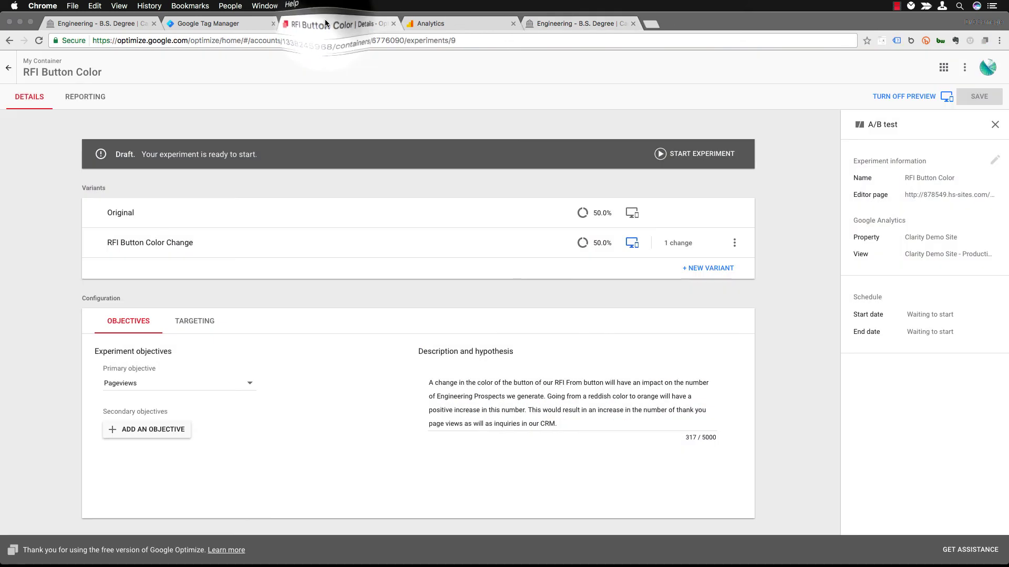
Step: Web-preview the Original variant and confirm its Learn More button is still red
{"action": "left_click", "coordinate": [635, 212]}
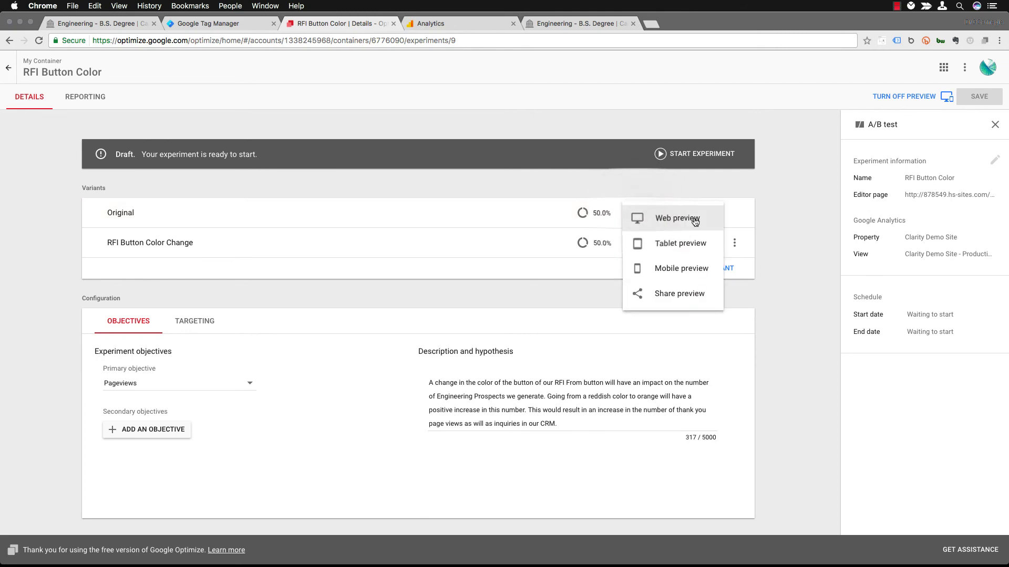
{"action": "left_click", "coordinate": [694, 218]}
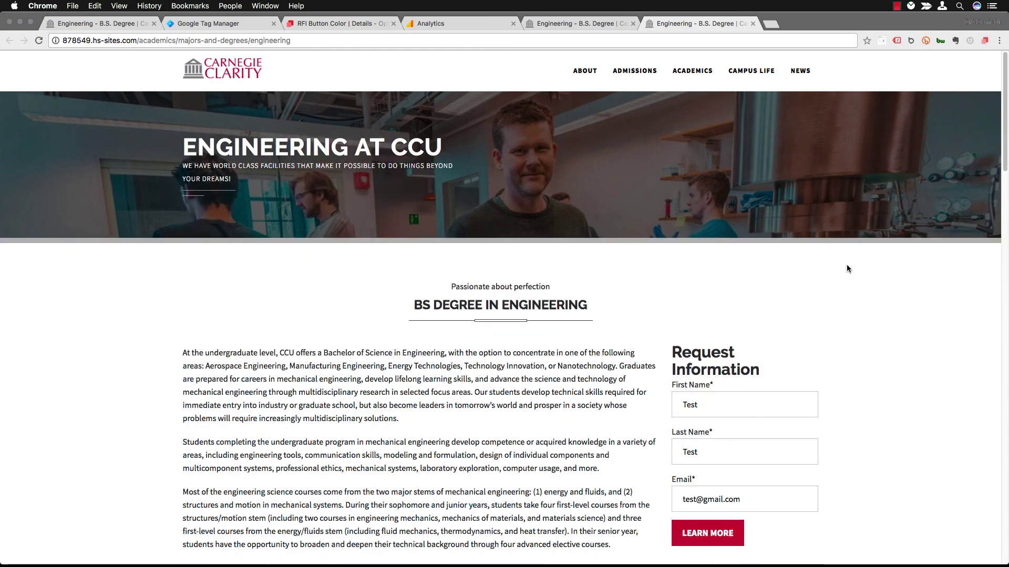
{"action": "scroll", "coordinate": [846, 269], "scroll_direction": "down", "scroll_amount": 2}
{"action": "scroll", "coordinate": [846, 266], "scroll_direction": "up", "scroll_amount": 5}
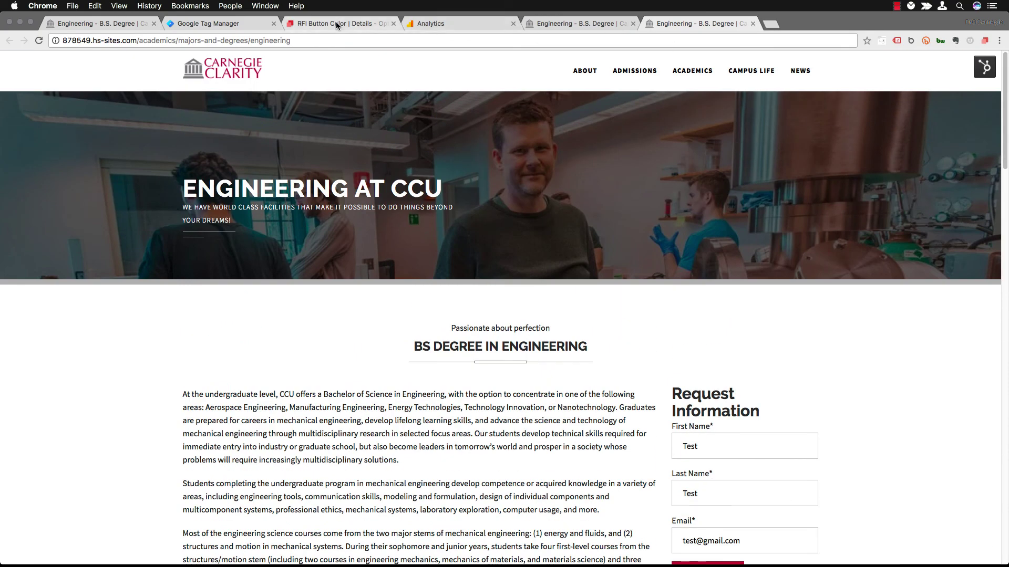
{"action": "left_click", "coordinate": [336, 21]}
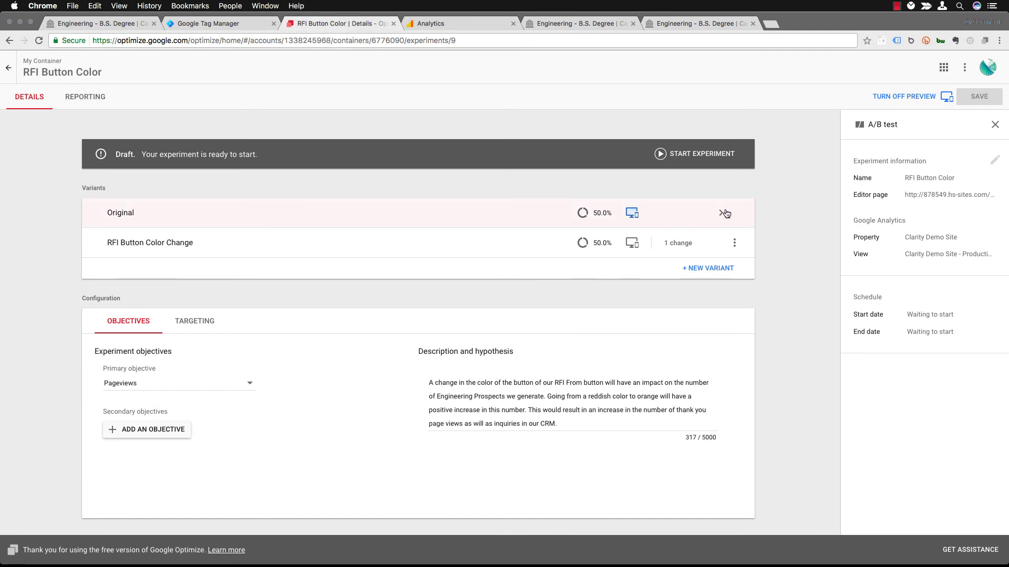
Step: Start the RFI Button Color experiment and confirm the start
{"action": "left_click", "coordinate": [695, 153]}
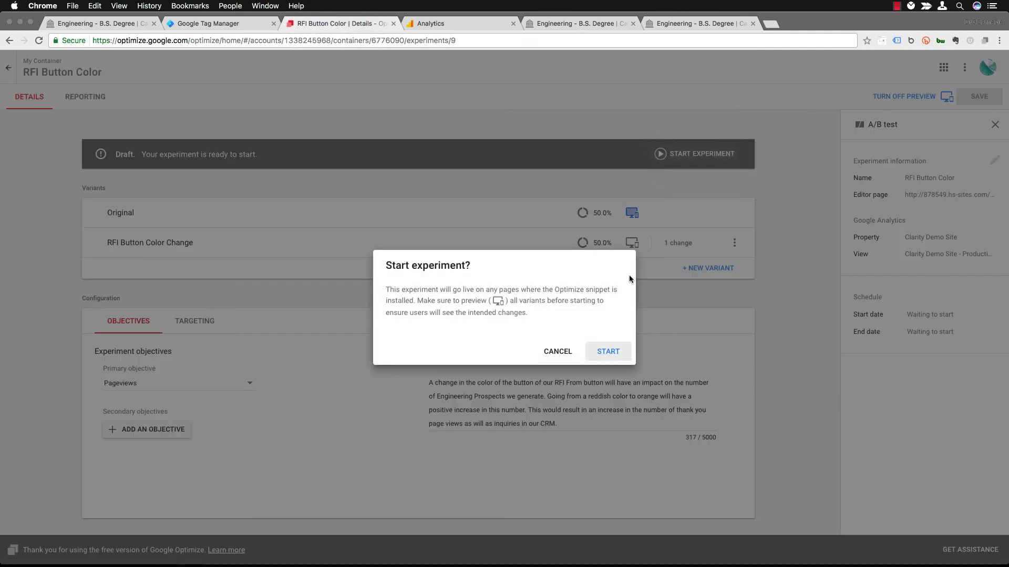
{"action": "left_click", "coordinate": [608, 351]}
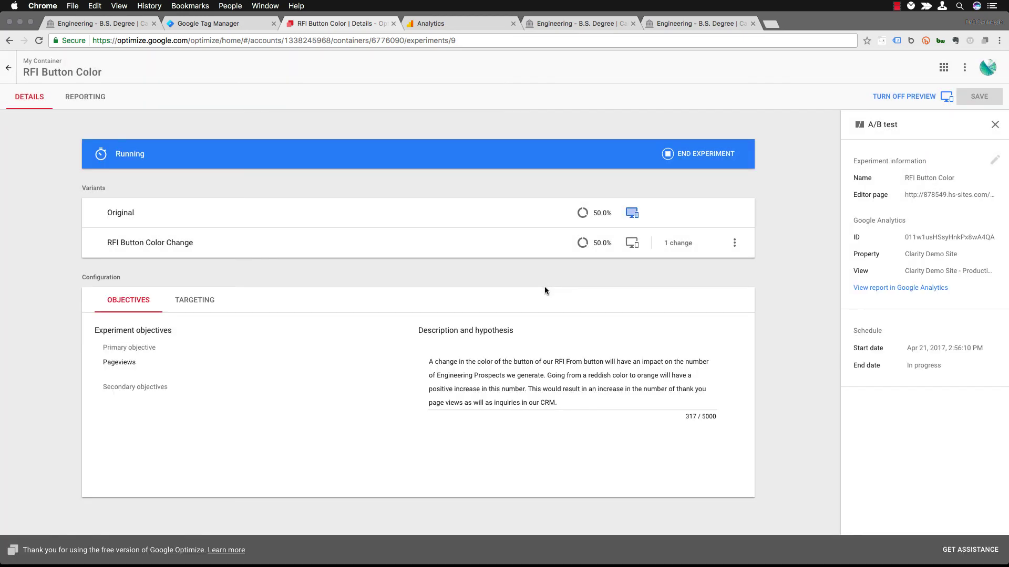
{"action": "left_click", "coordinate": [777, 265]}
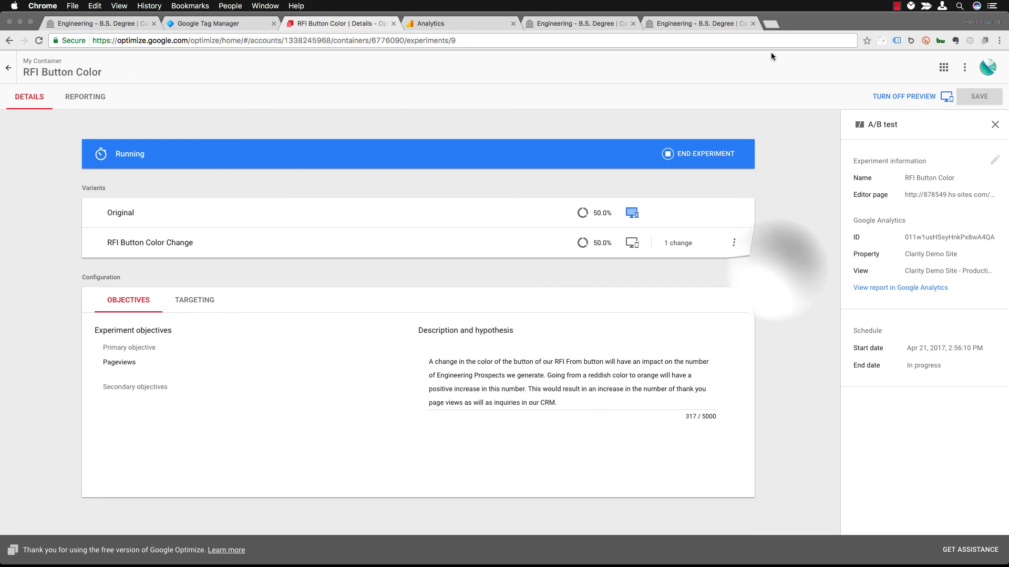
Step: Close both Engineering preview tabs and turn off preview
{"action": "left_click", "coordinate": [753, 24]}
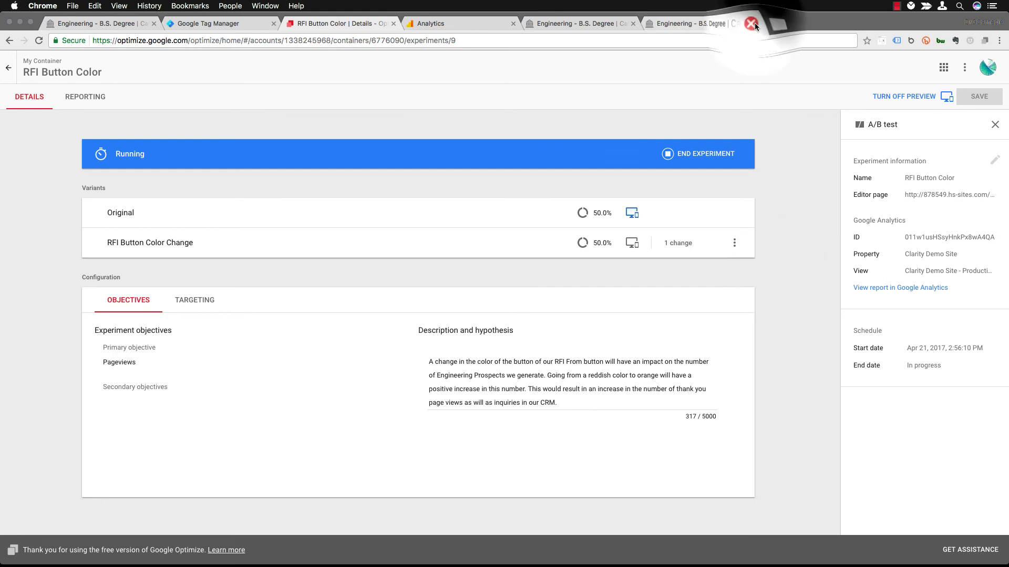
{"action": "left_click", "coordinate": [632, 23]}
{"action": "left_click", "coordinate": [793, 272]}
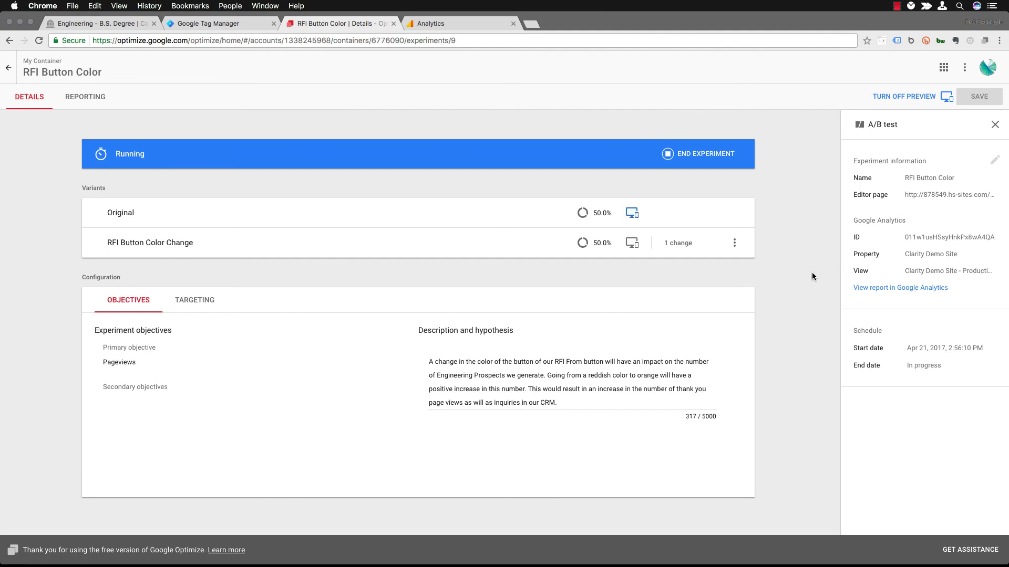
{"action": "left_click", "coordinate": [907, 98]}
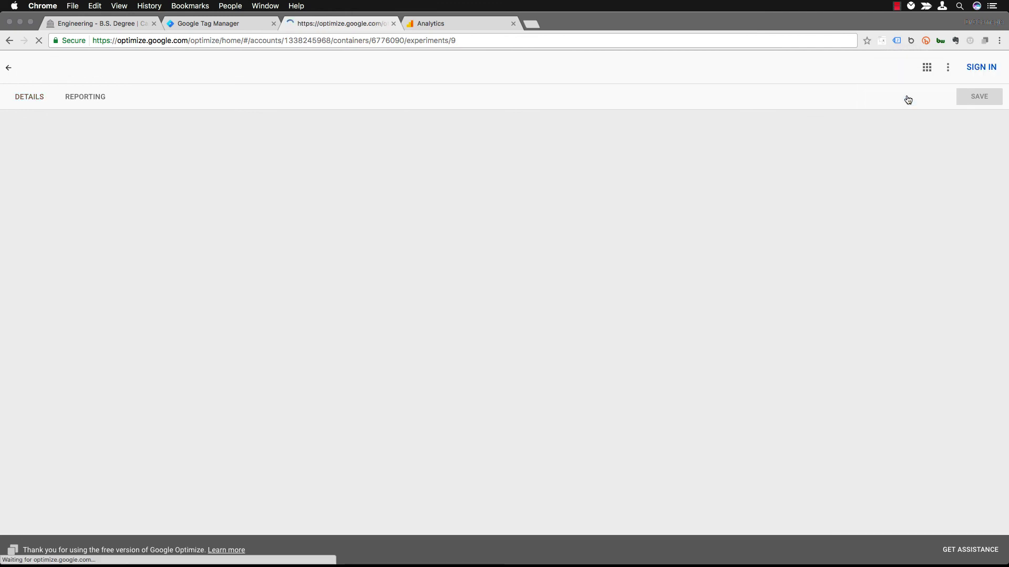